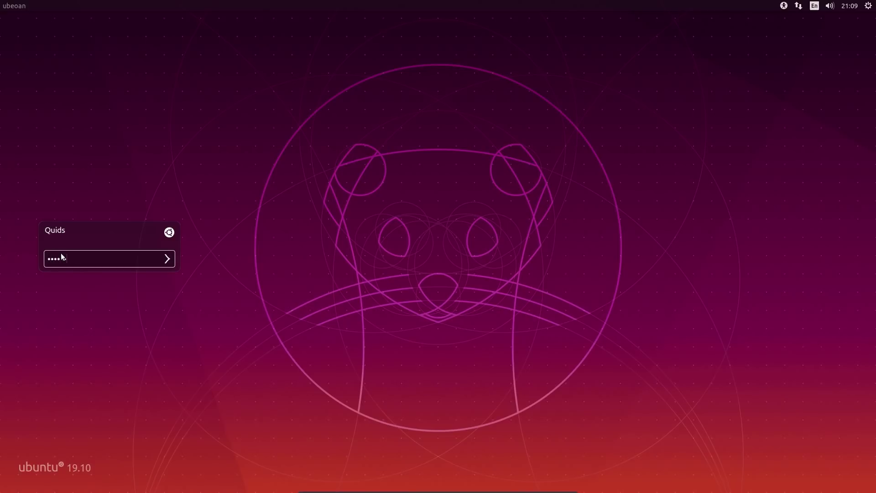
# - Log in with the account password, preview the cartoon video in the Dash's Videos lens, then close the Dash
pyautogui.write('•••')
pyautogui.press('Return')
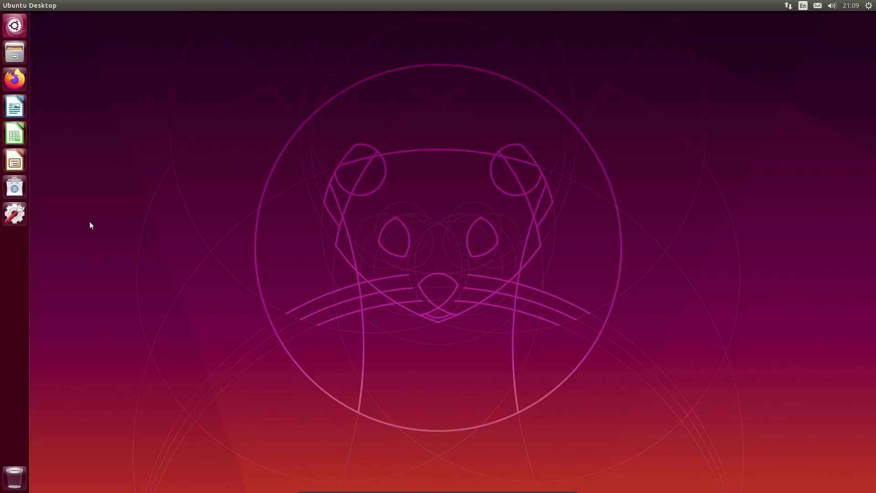
pyautogui.click(15, 26)
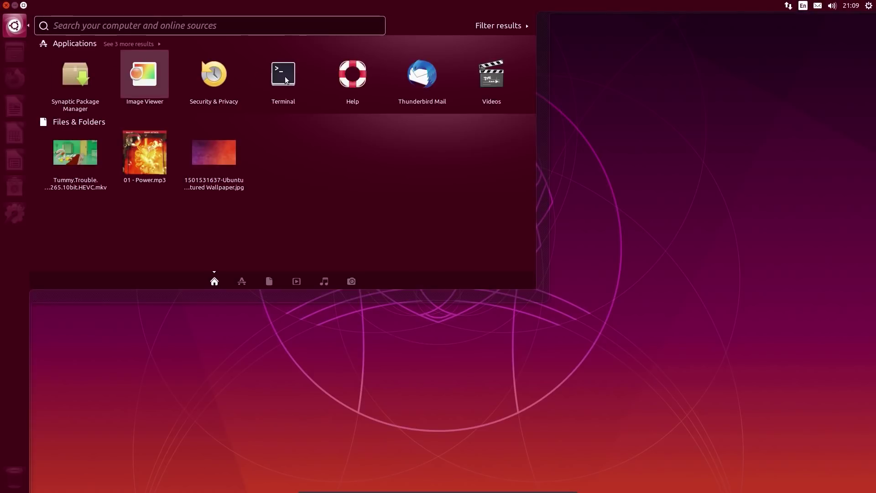
pyautogui.click(297, 281)
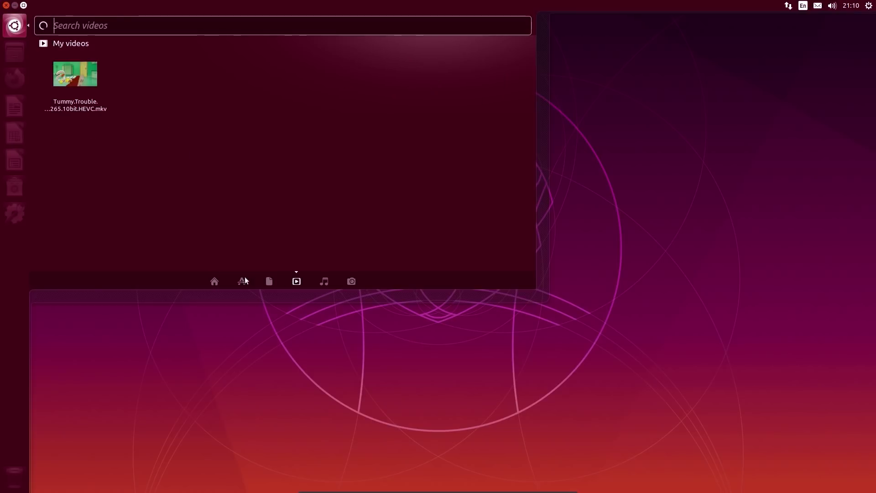
pyautogui.rightClick(74, 93)
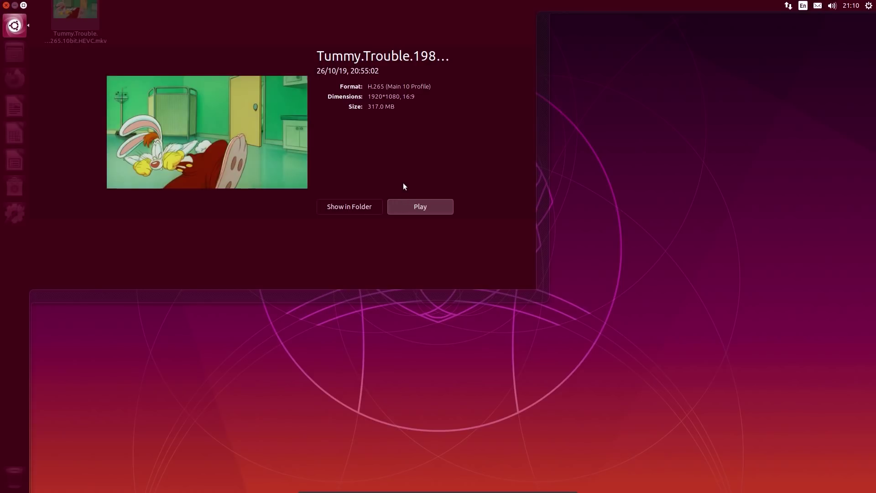
pyautogui.press('Escape')
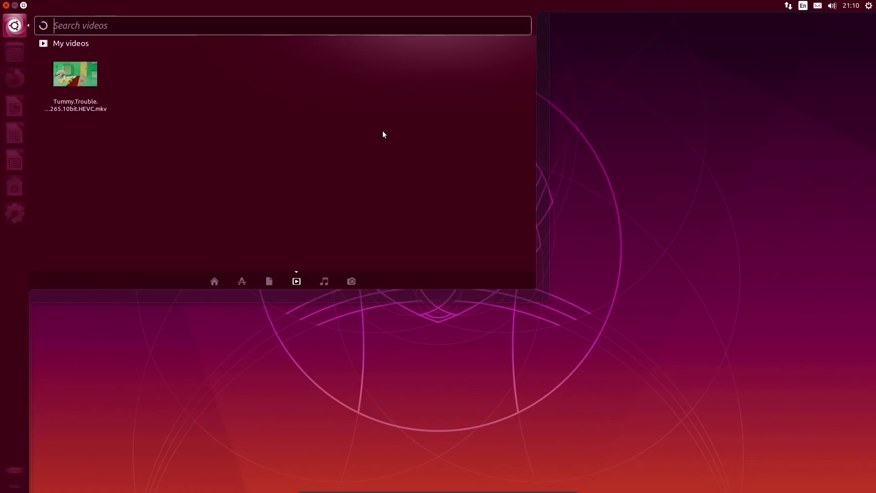
pyautogui.press('Escape')
# - Open the Home folder in Files, centre the window, maximize it, then restore it to normal size
pyautogui.click(14, 52)
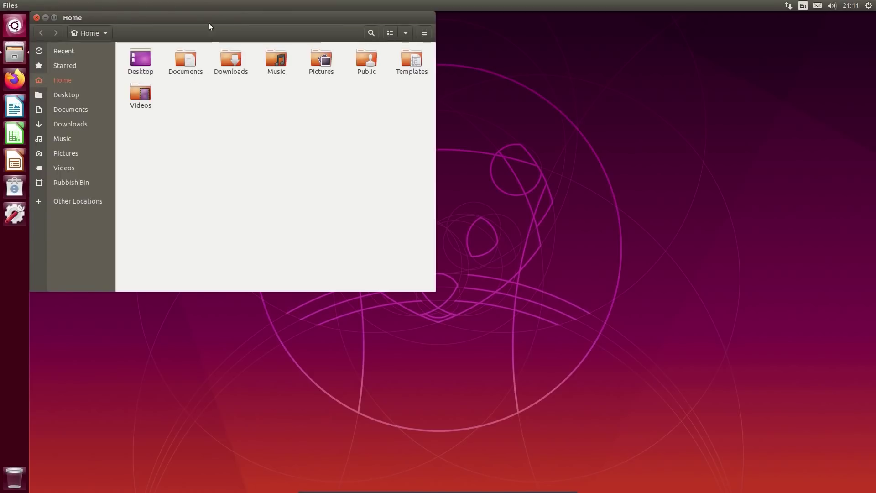
pyautogui.moveTo(210, 20); pyautogui.dragTo(343, 125)
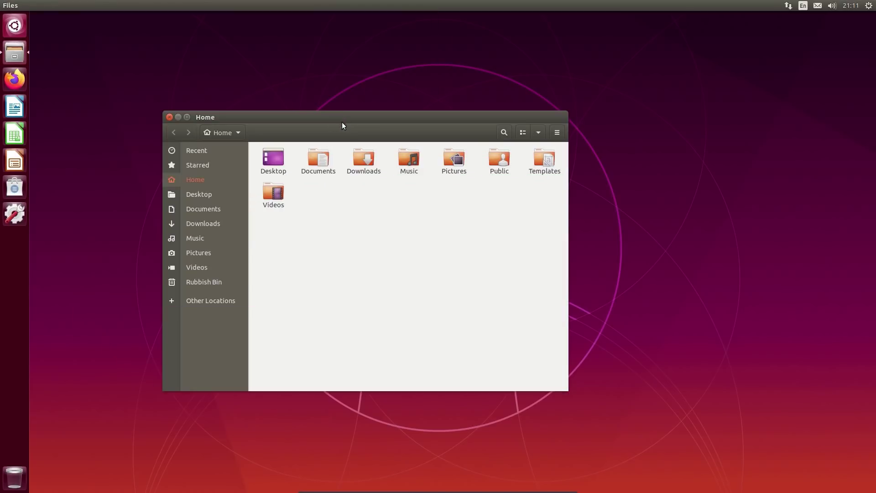
pyautogui.click(187, 118)
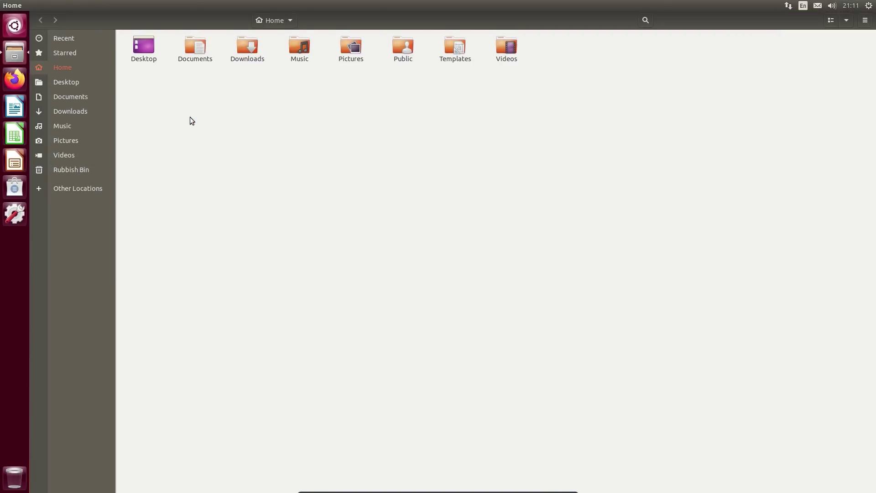
pyautogui.moveTo(164, 10); pyautogui.dragTo(189, 111)
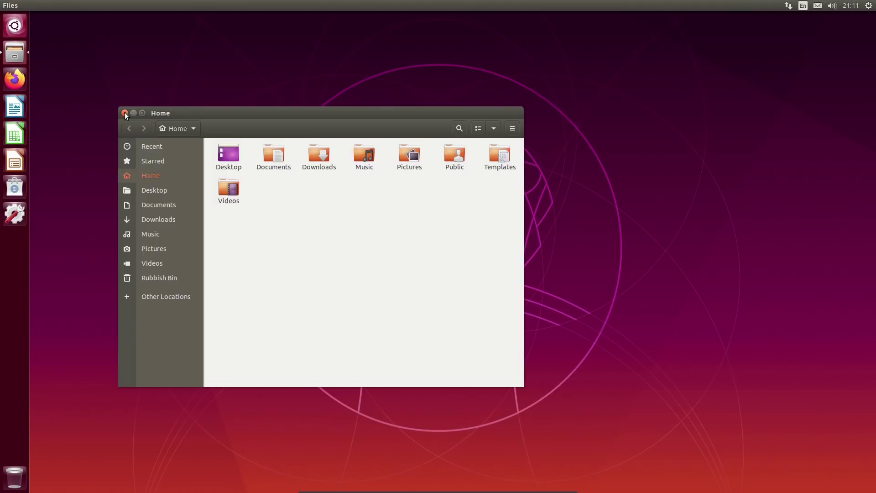
# - Open the Dash and toggle it between full-screen and windowed size
pyautogui.press('super')
pyautogui.click(24, 6)
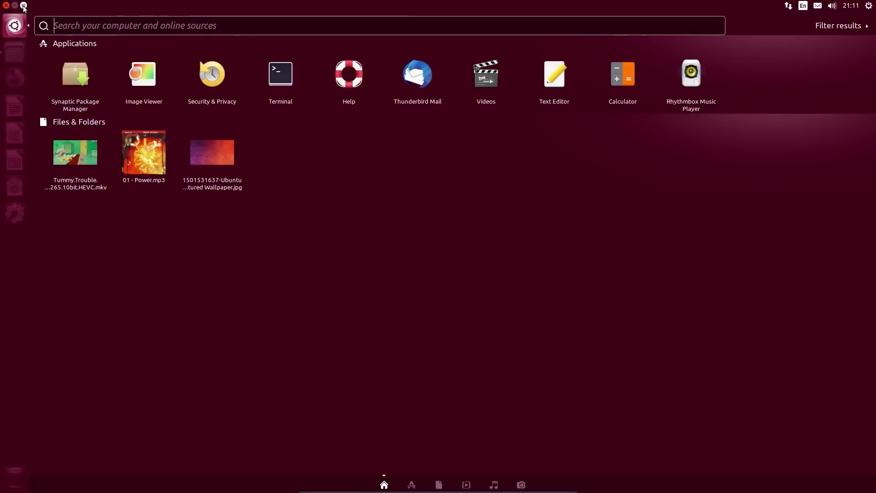
pyautogui.click(24, 6)
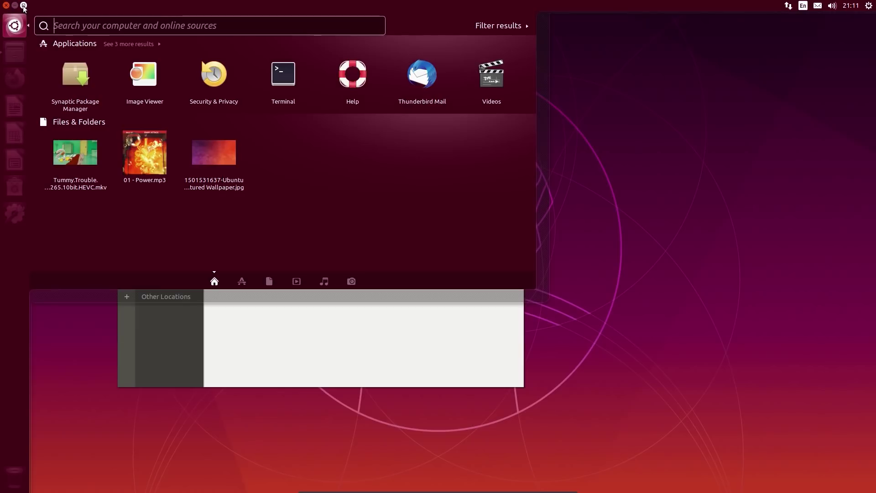
# - Cycle through the Applications, Files, Videos, Music and Photos lenses, then launch Firefox by searching 'fire'
pyautogui.click(242, 281)
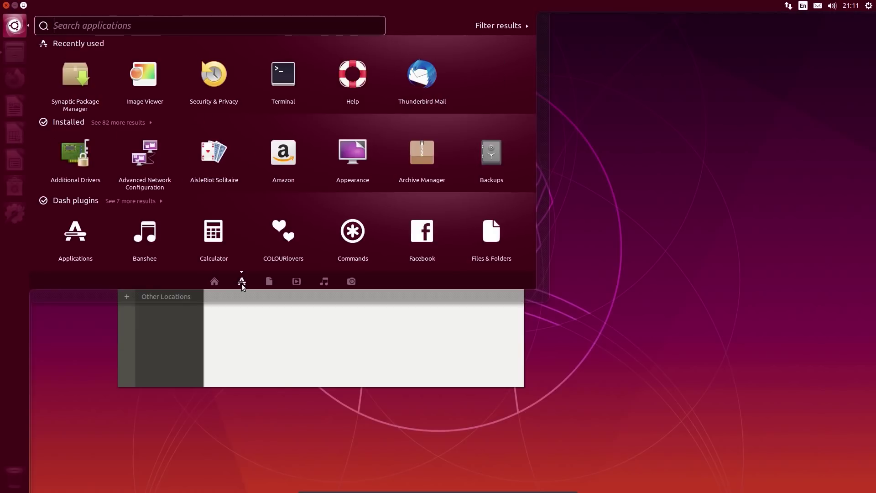
pyautogui.click(272, 284)
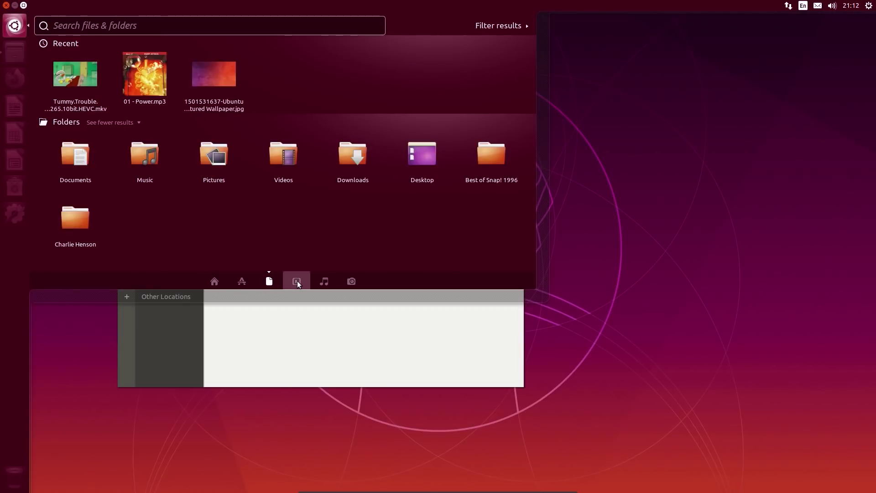
pyautogui.click(297, 281)
pyautogui.click(324, 282)
pyautogui.click(350, 281)
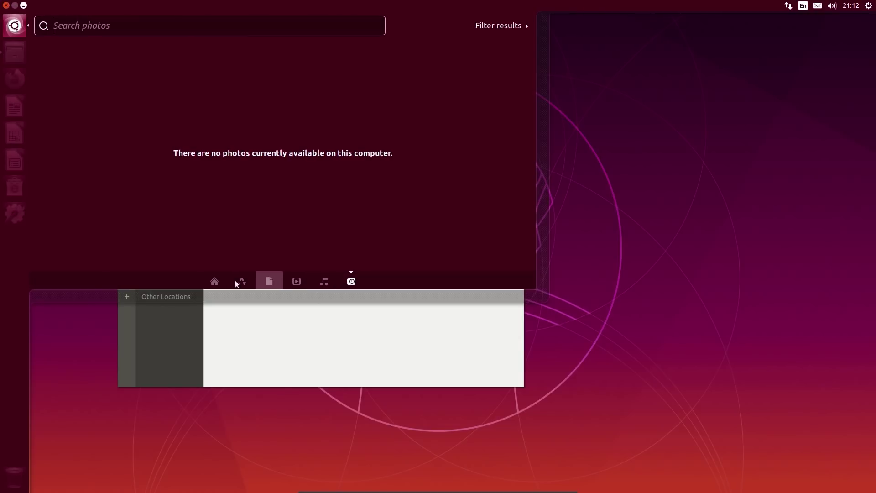
pyautogui.click(213, 281)
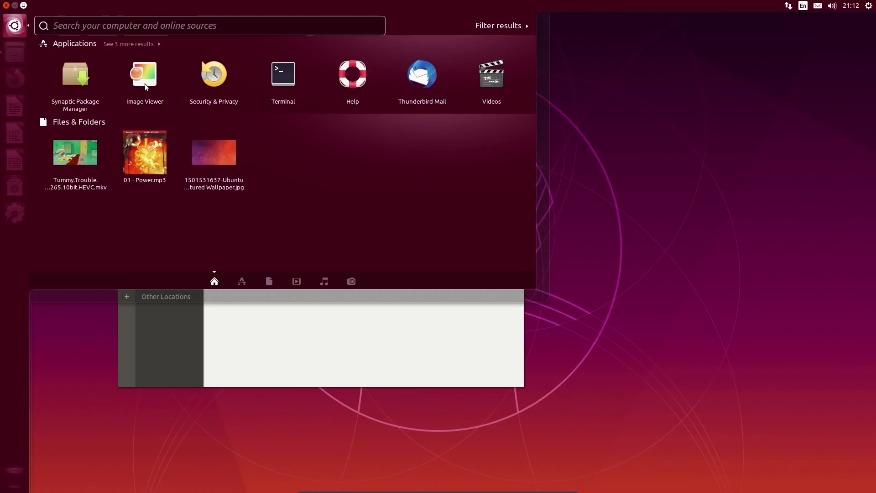
pyautogui.write('fi')
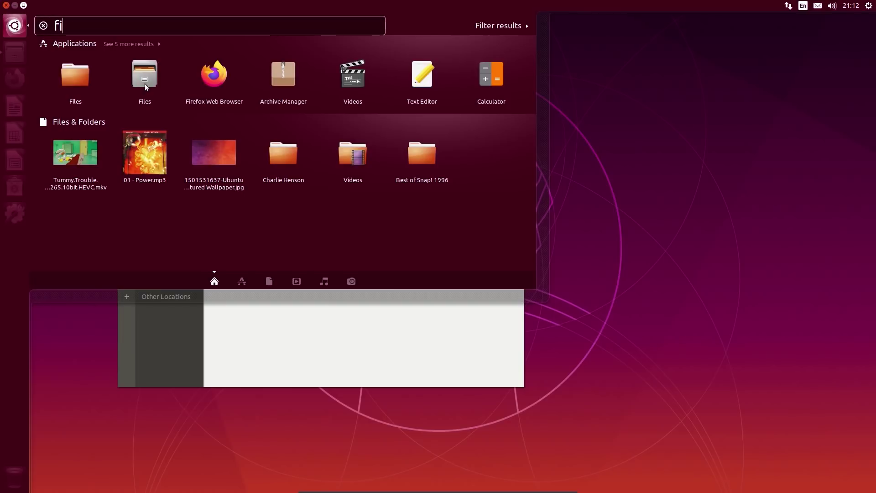
pyautogui.write('re')
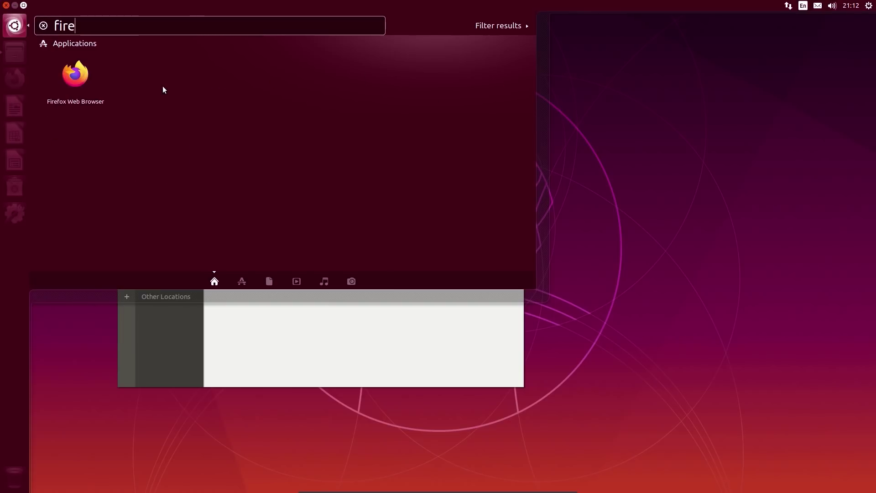
pyautogui.press('Return')
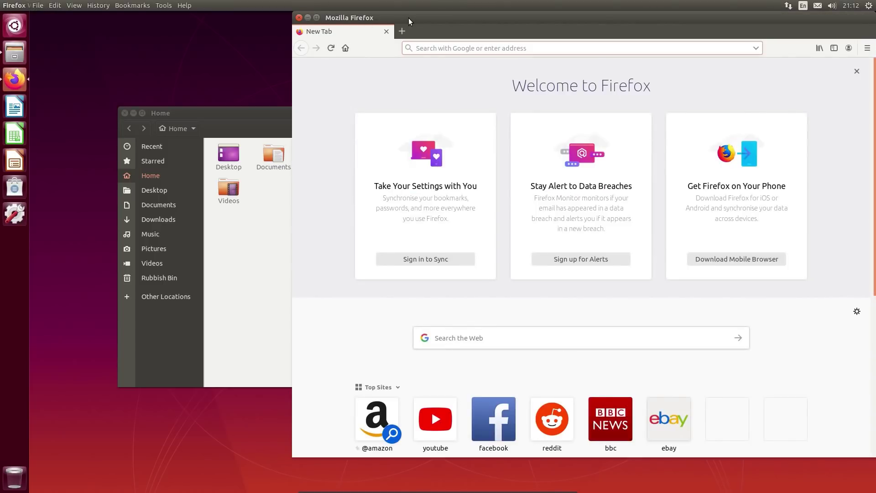
# - Snap Firefox to the left half and back, then bring LibreOffice Writer forward and show its Window menu
pyautogui.moveTo(409, 18); pyautogui.dragTo(874, 183)
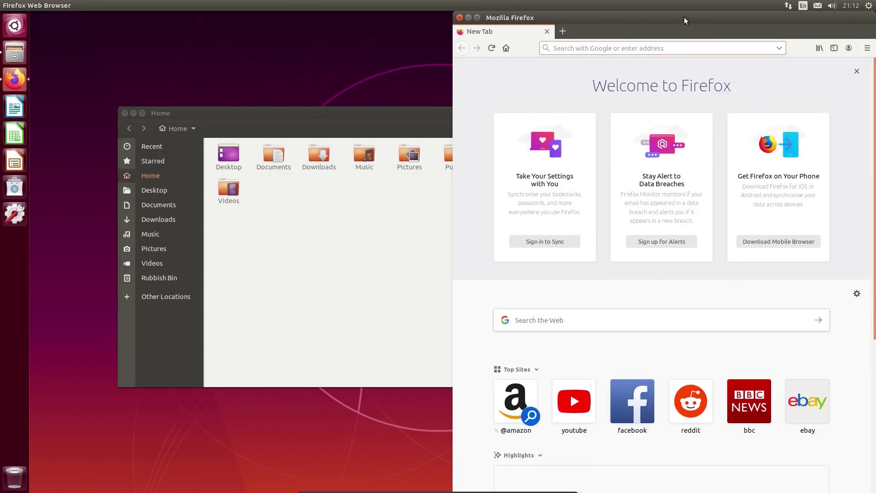
pyautogui.moveTo(684, 17); pyautogui.dragTo(2, 249)
pyautogui.moveTo(188, 13); pyautogui.dragTo(322, 2)
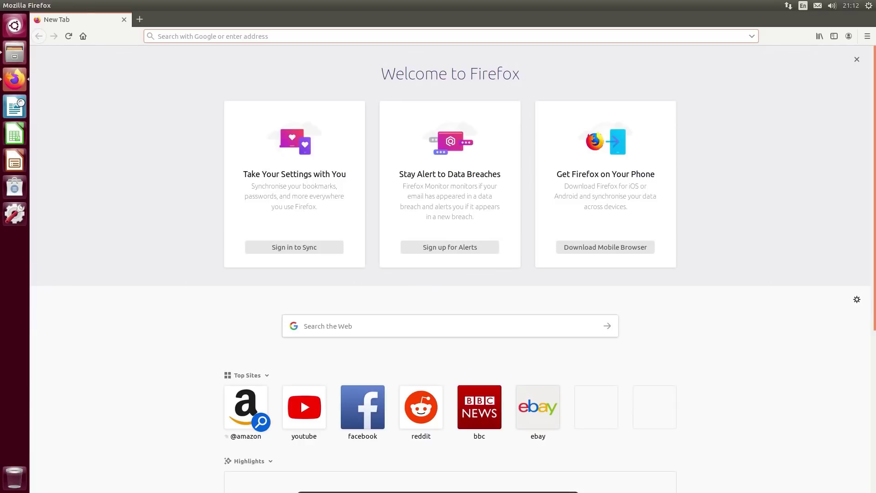
pyautogui.click(18, 105)
pyautogui.click(214, 5)
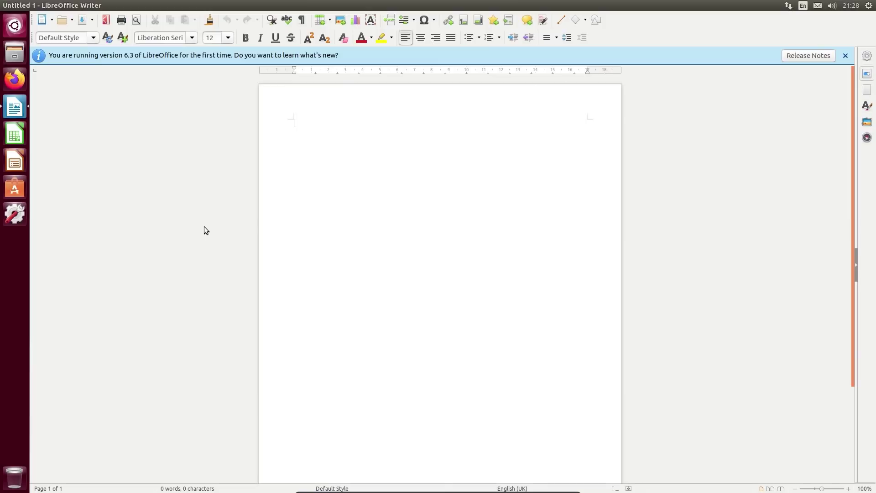
# - Use the HUD search 'abou' to open About LibreOffice, showing version 6.3.2.2
pyautogui.press('alt')
pyautogui.write('a')
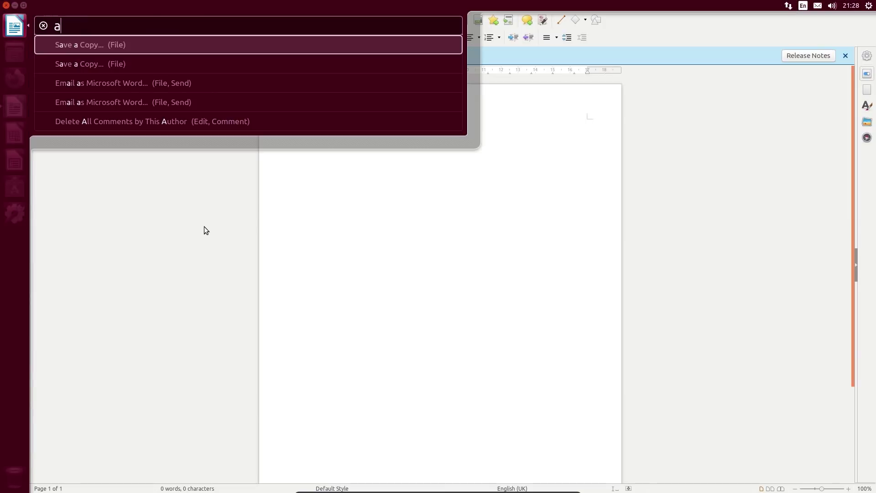
pyautogui.write('bou')
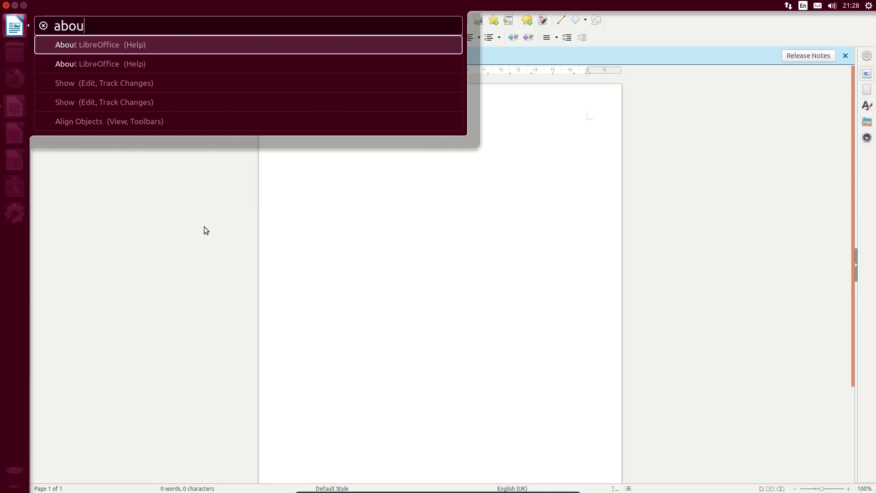
pyautogui.press('Return')
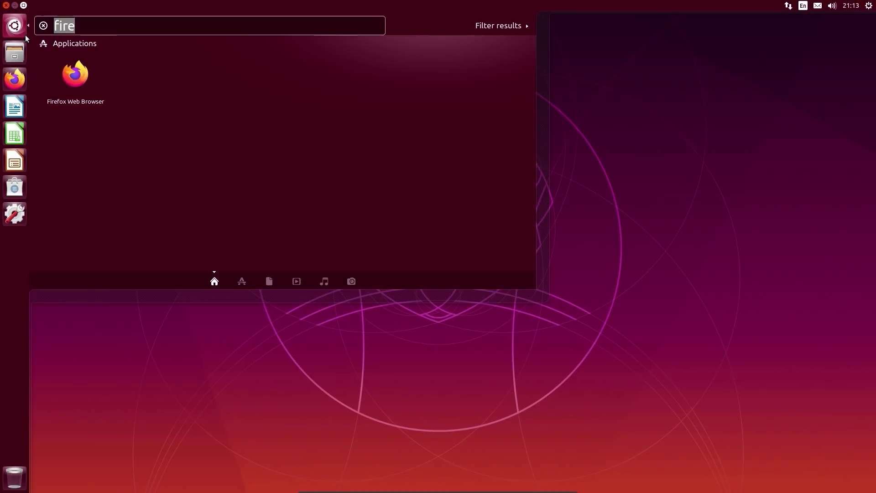
# - Launch Unity Tweak Tool from the Dash, open its window switcher settings and try Alt+Tab switching
pyautogui.press('BackSpace')
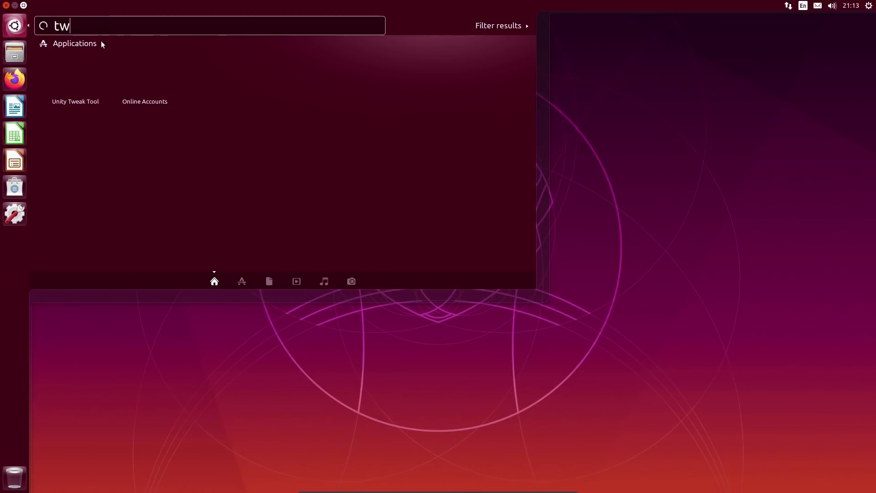
pyautogui.click(82, 73)
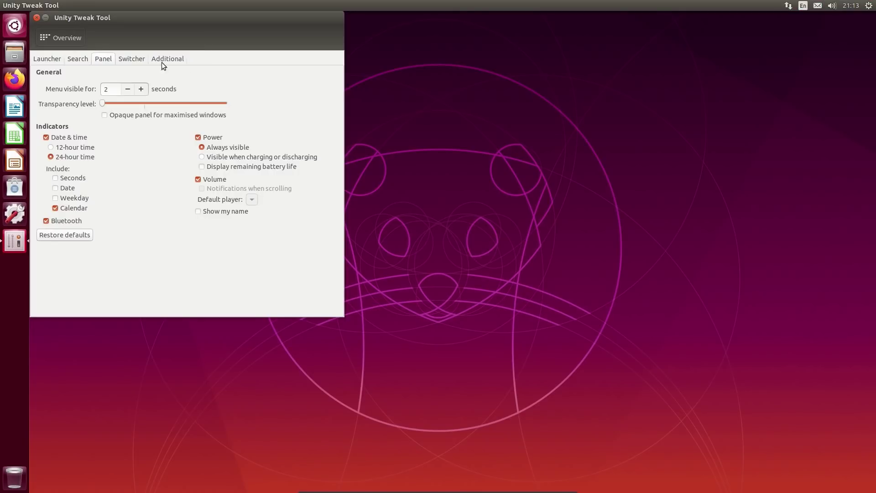
pyautogui.click(60, 38)
pyautogui.click(198, 86)
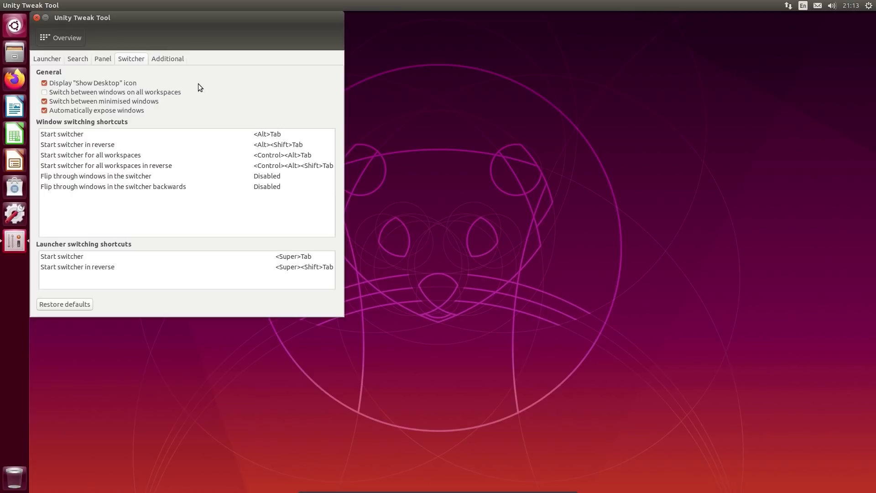
pyautogui.hotkey('alt', 'Tab')
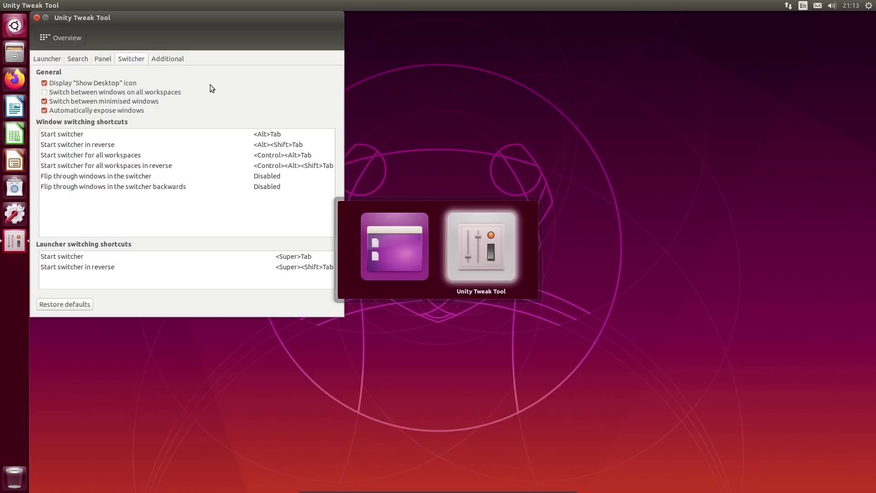
pyautogui.hotkey('alt', 'Tab')
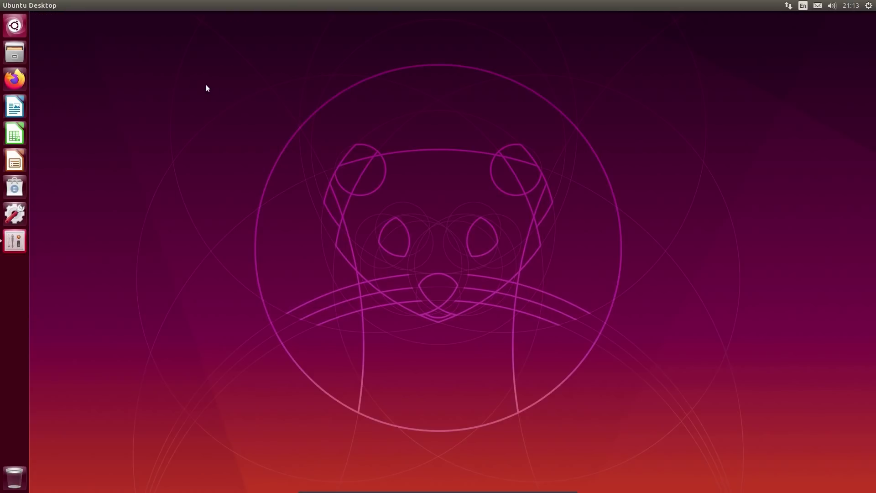
pyautogui.hotkey('alt', 'Tab')
# - View the Theme settings in Unity Tweak Tool and return to the Overview
pyautogui.click(61, 38)
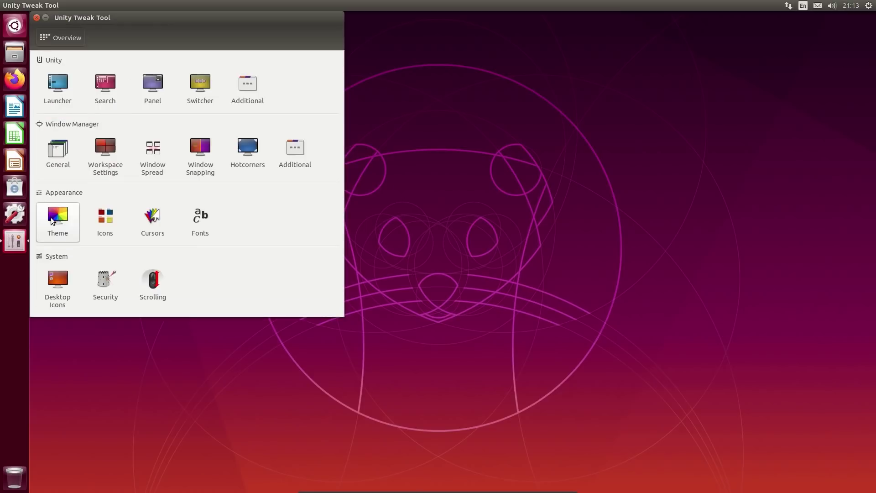
pyautogui.click(51, 217)
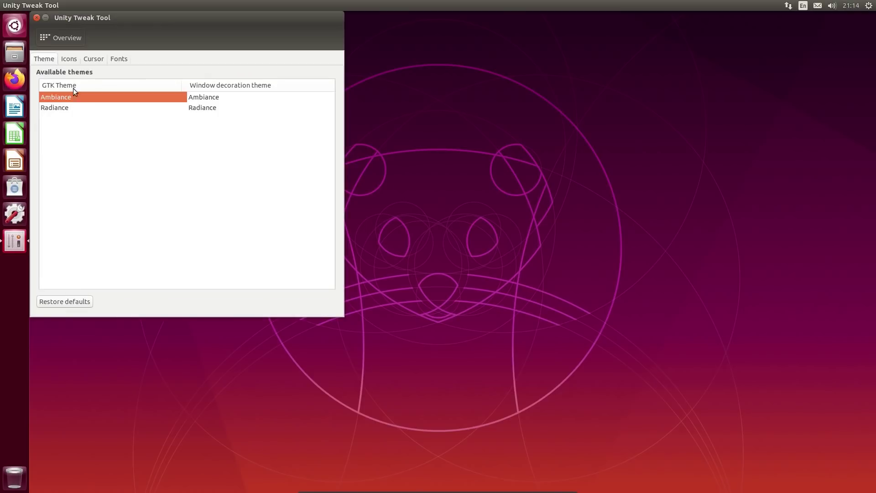
pyautogui.click(66, 37)
# - Via the desktop's Change Desktop Background, set Behaviour menus to 'In the window's title bar' and close Appearance
pyautogui.hotkey('alt', 'Tab')
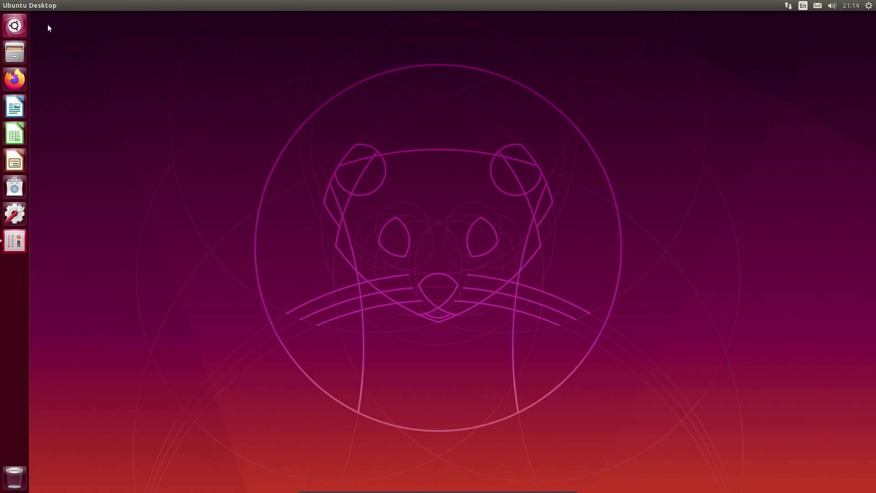
pyautogui.rightClick(197, 130)
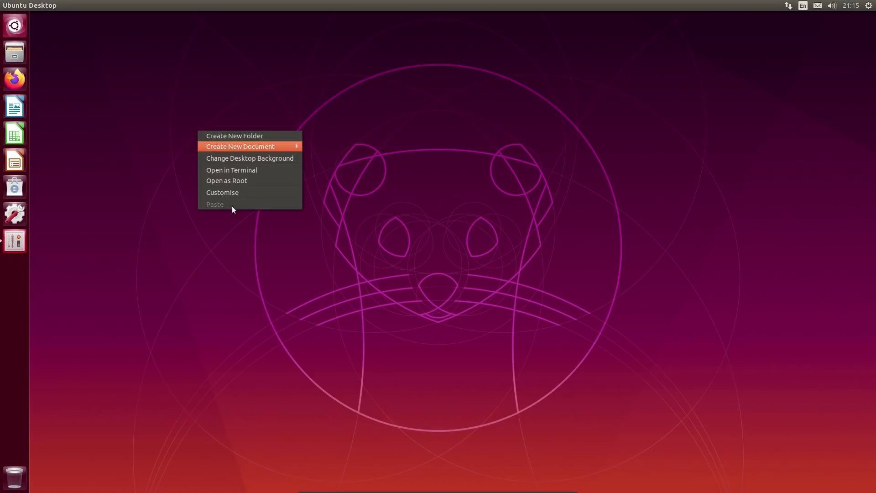
pyautogui.click(241, 159)
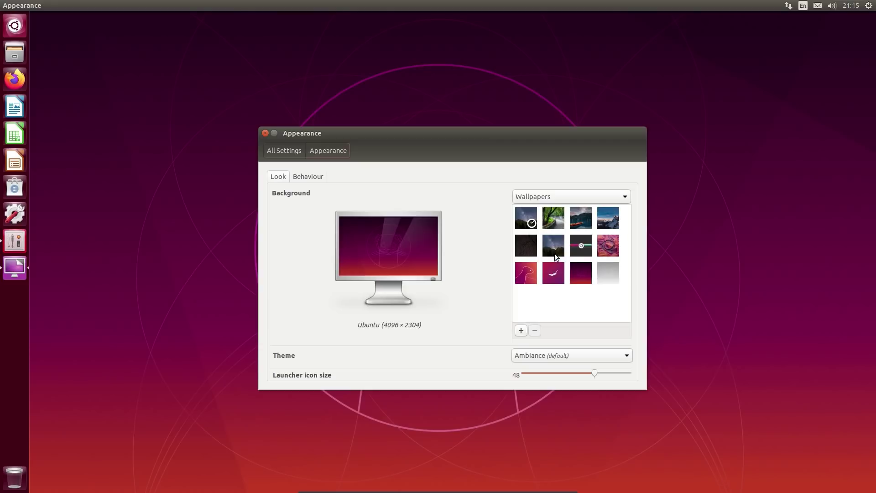
pyautogui.click(311, 176)
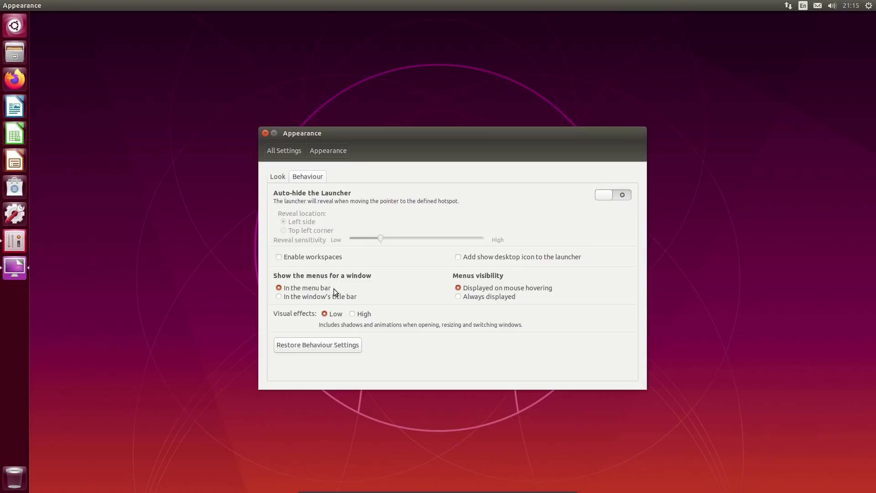
pyautogui.click(306, 297)
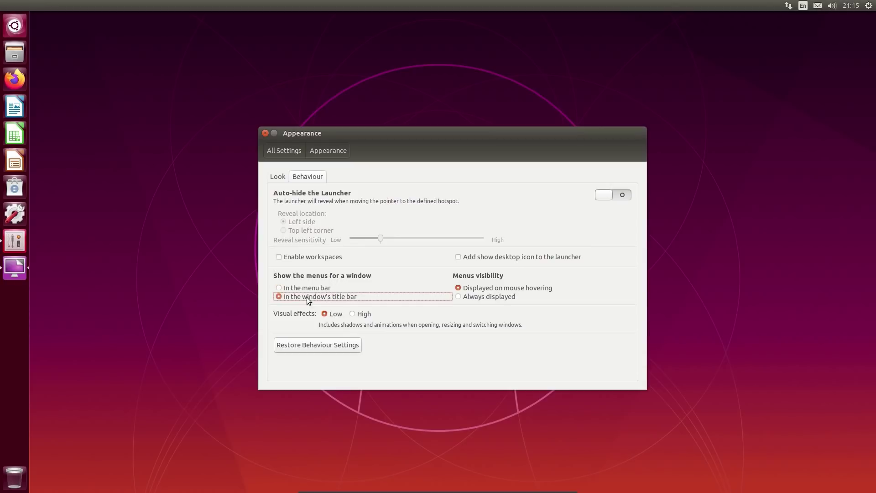
pyautogui.click(14, 106)
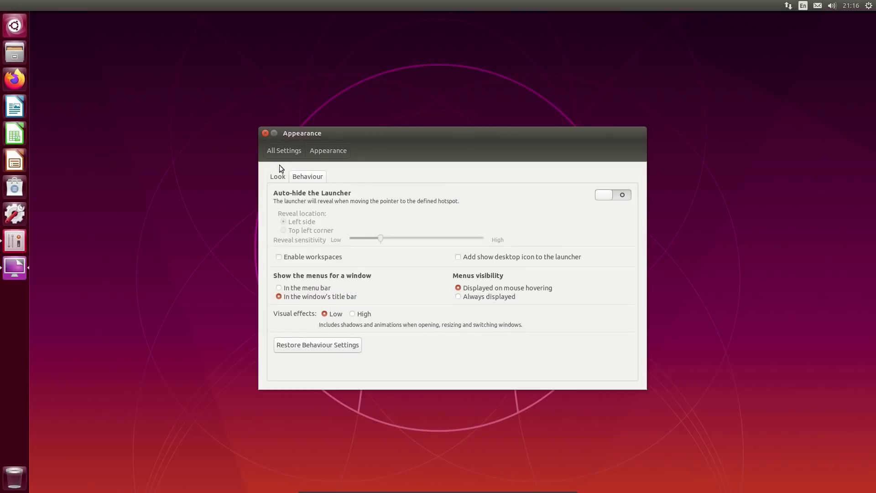
pyautogui.click(263, 134)
# - Search 'pow' in the Dash and toggle the Music result filter
pyautogui.press('super')
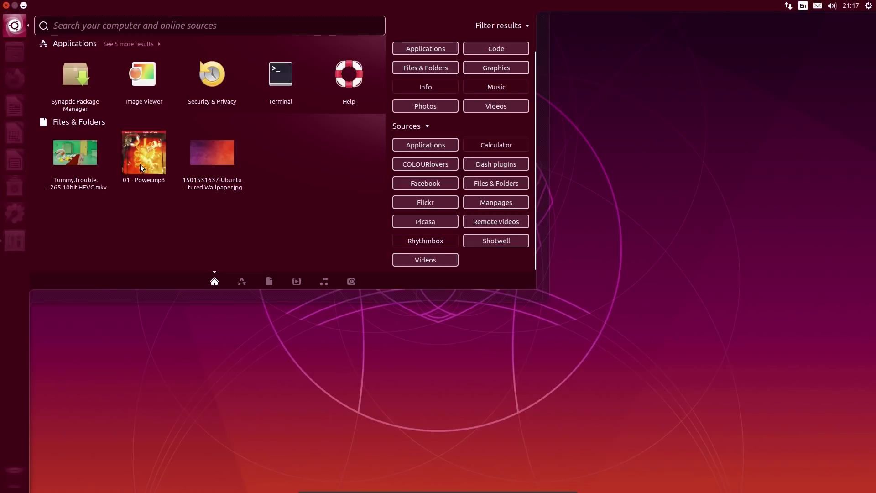
pyautogui.click(155, 25)
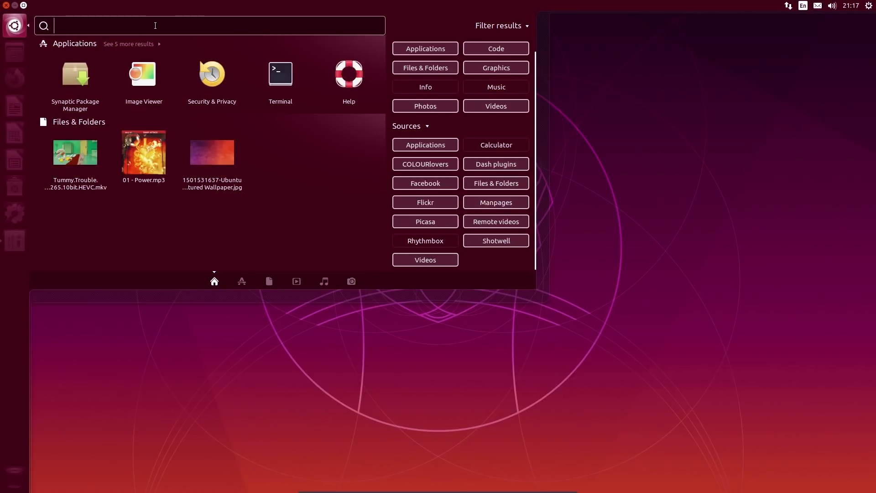
pyautogui.write('pow')
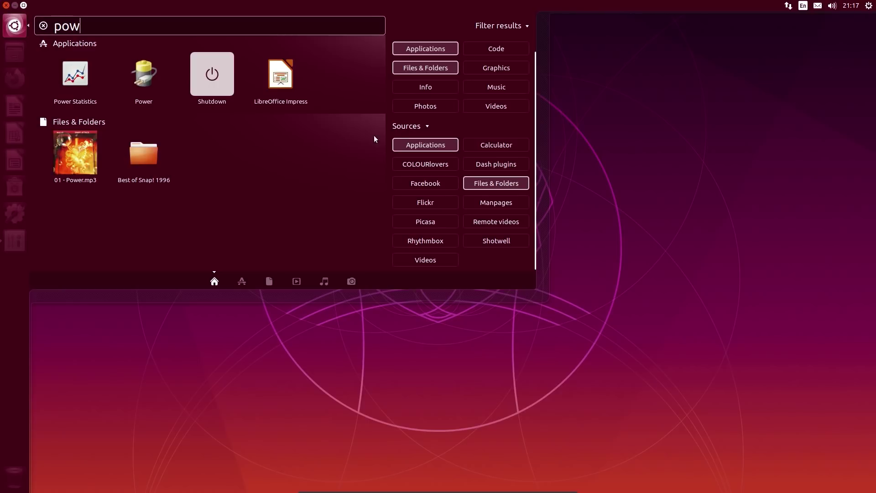
pyautogui.click(510, 89)
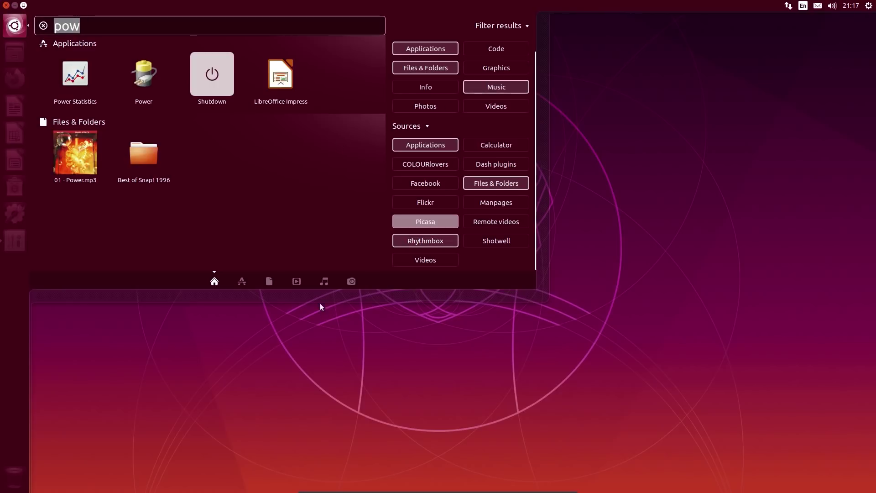
# - Search 'power' in the Music lens, then browse Photos, Videos, Files ('ubu') and Applications lenses
pyautogui.click(324, 281)
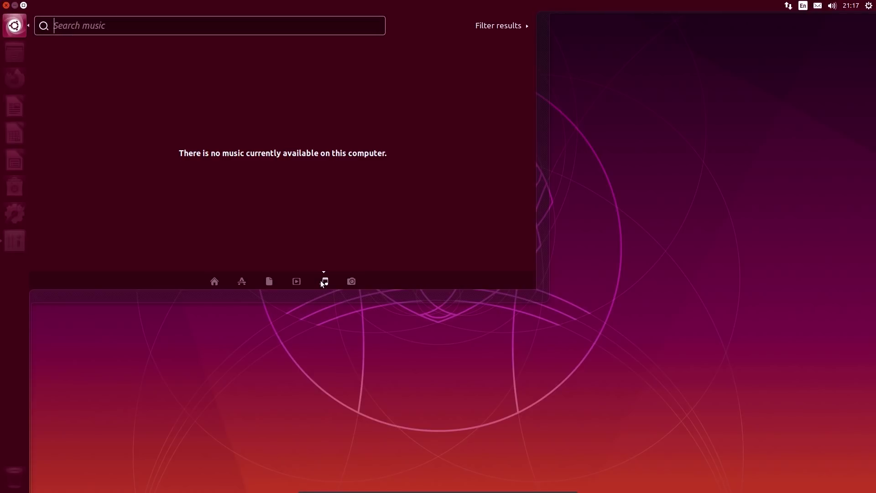
pyautogui.write('power')
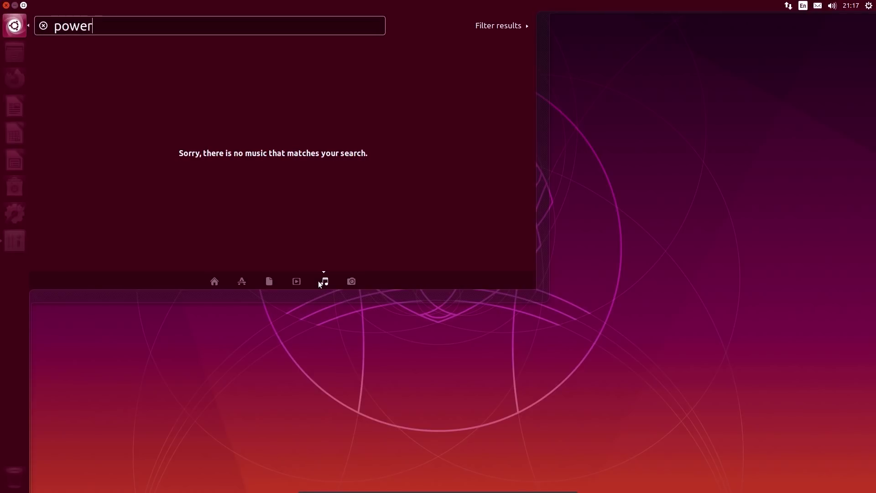
pyautogui.click(349, 281)
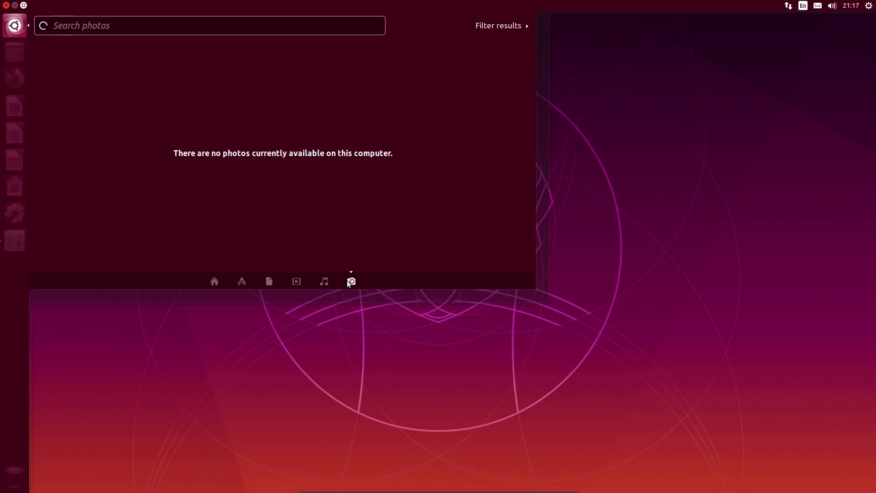
pyautogui.click(296, 279)
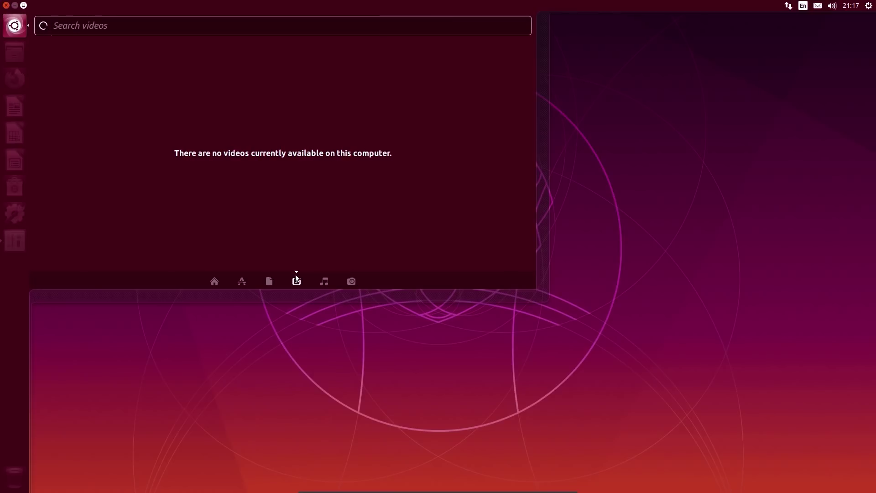
pyautogui.click(269, 283)
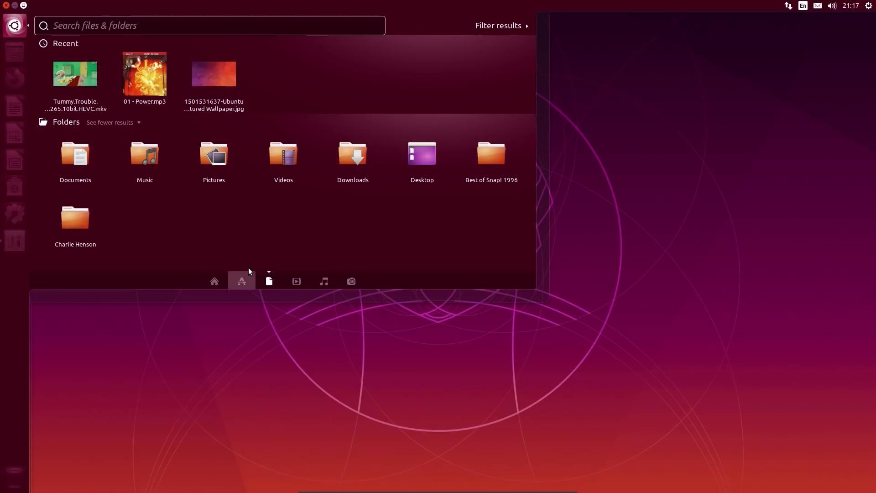
pyautogui.write('ubu')
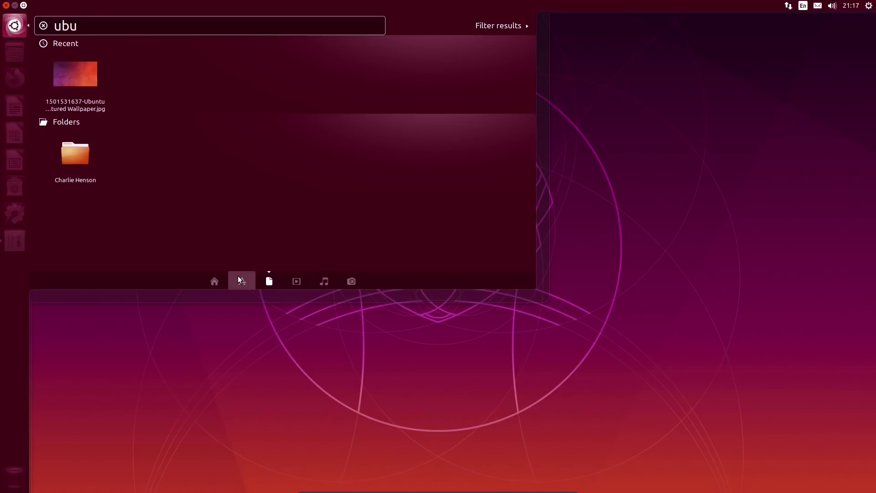
pyautogui.click(240, 280)
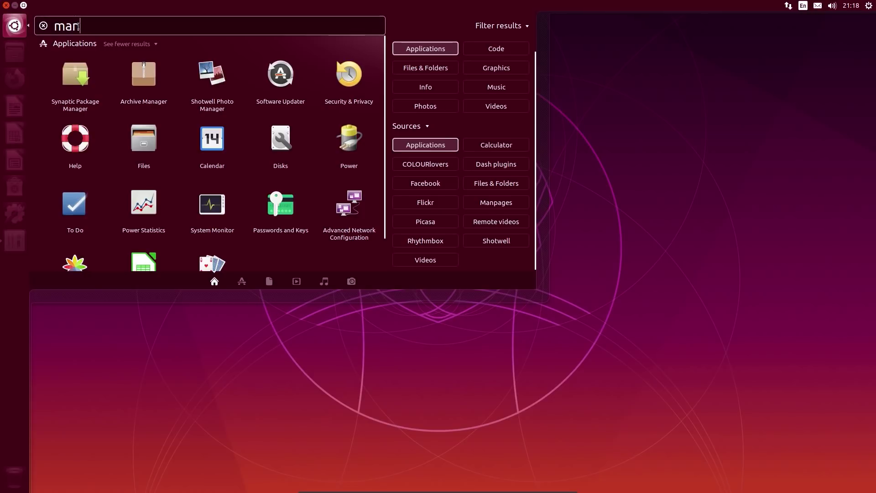
# - Search 'man:less', open the driverless manual page in Help, then close that window
pyautogui.write(':')
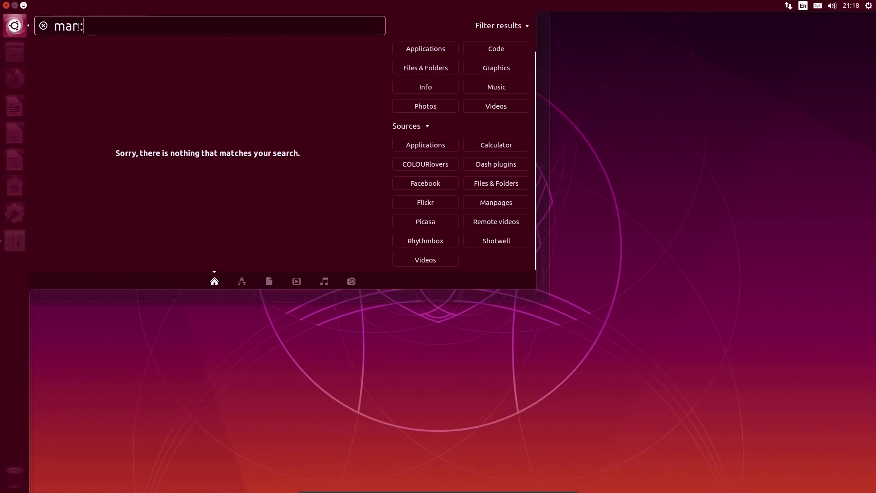
pyautogui.write('less')
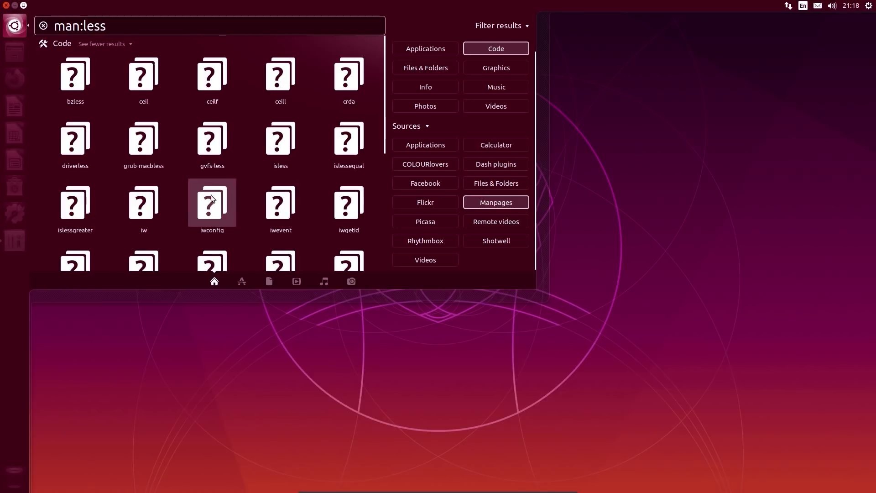
pyautogui.rightClick(74, 141)
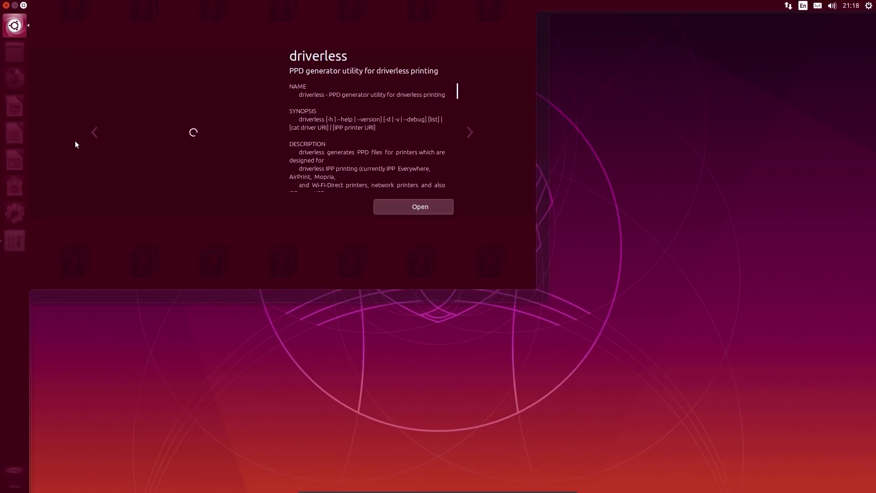
pyautogui.click(423, 206)
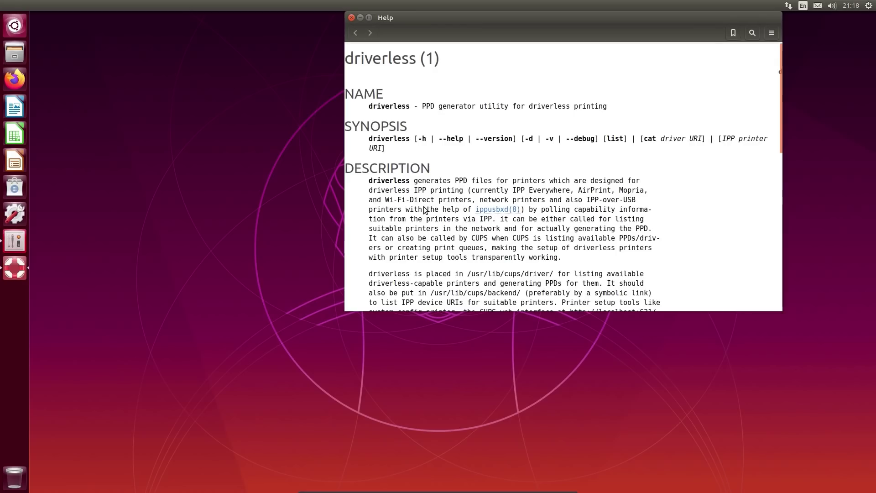
pyautogui.click(351, 17)
# - Search 'any' in the Dash and narrow the online sources to COLOURlovers only
pyautogui.click(14, 25)
pyautogui.write('any')
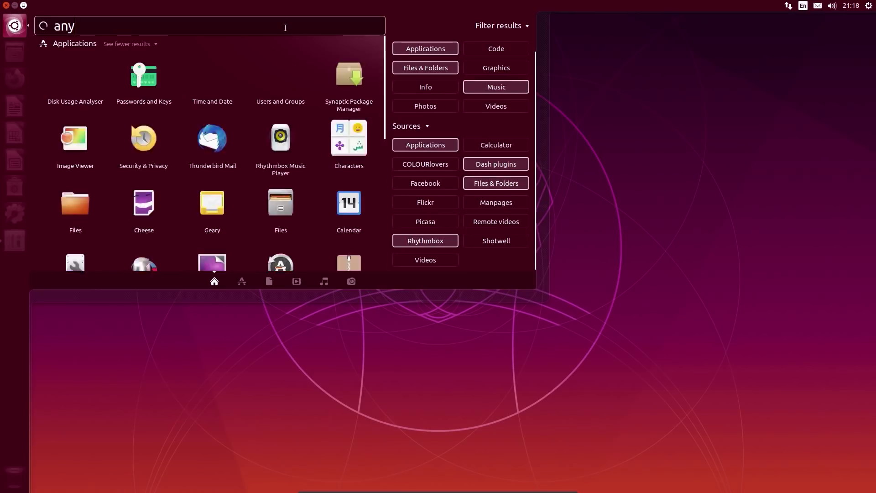
pyautogui.click(436, 205)
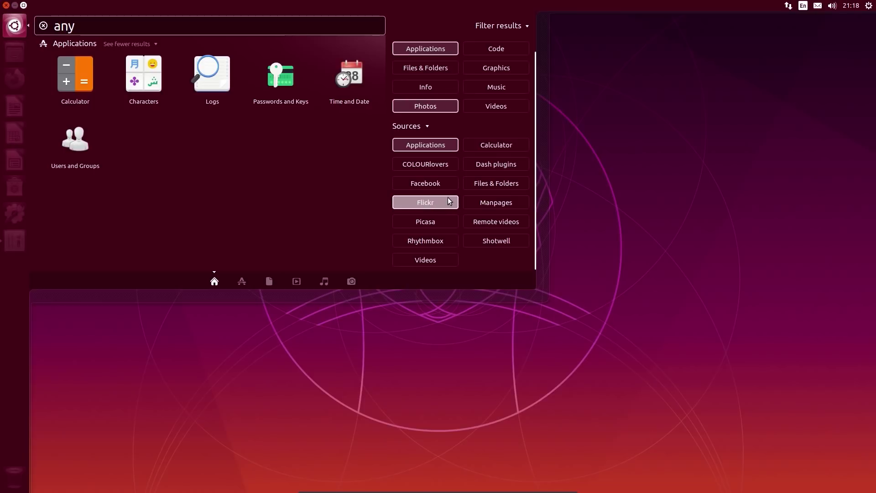
pyautogui.click(429, 219)
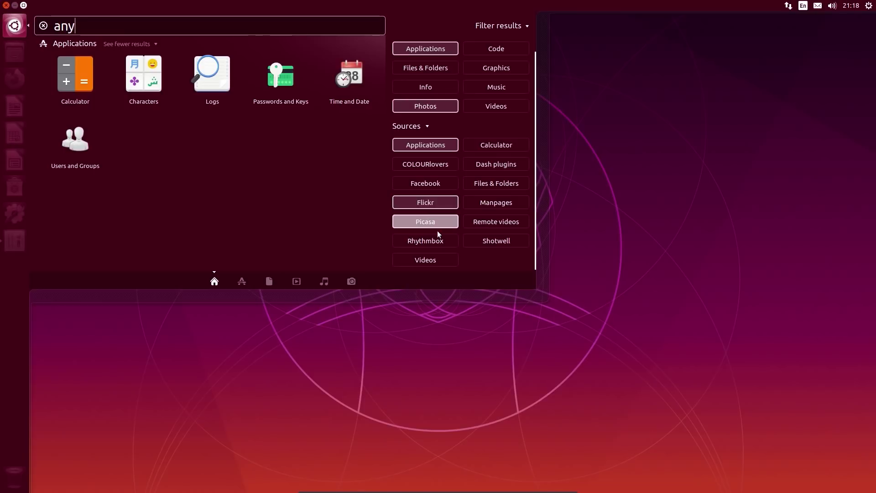
pyautogui.click(437, 165)
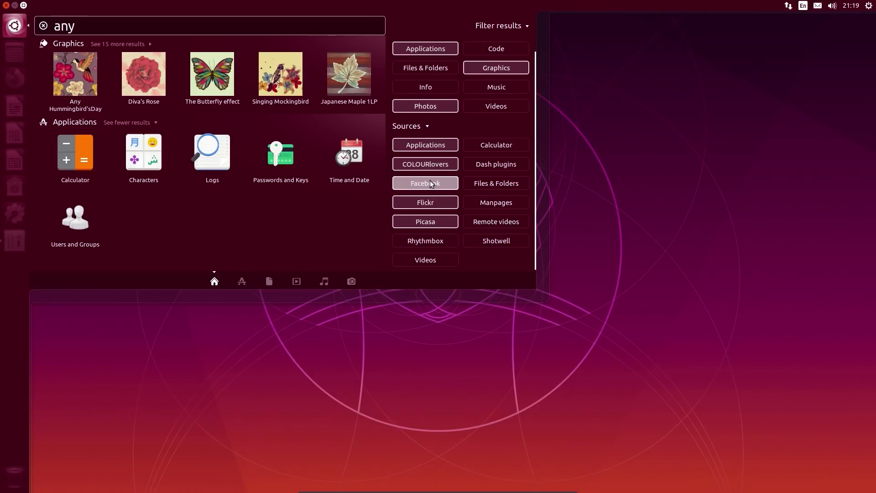
pyautogui.click(430, 180)
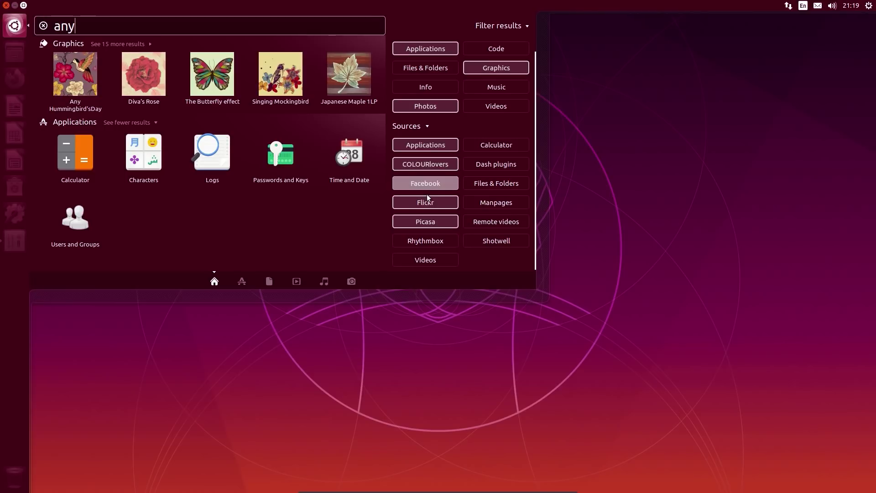
# - Open the Any Hummingbird'sDay pattern's COLOURlovers page in Firefox, then reopen the Dash
pyautogui.click(78, 81)
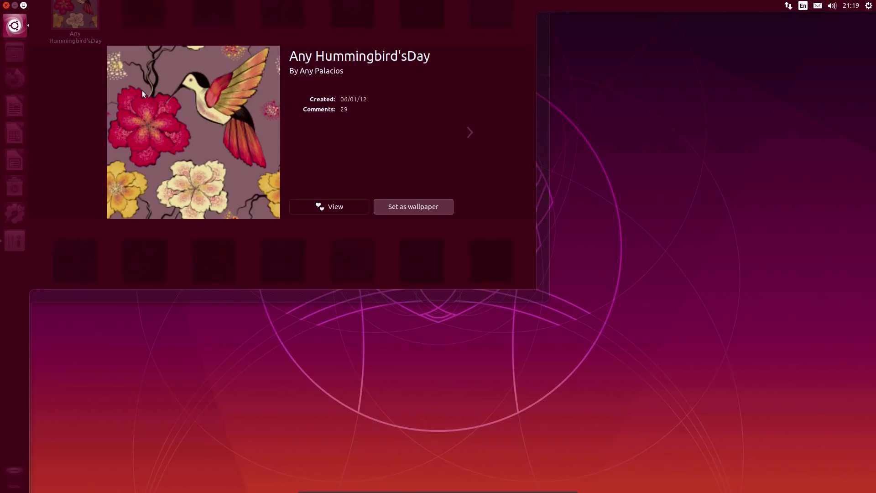
pyautogui.click(358, 211)
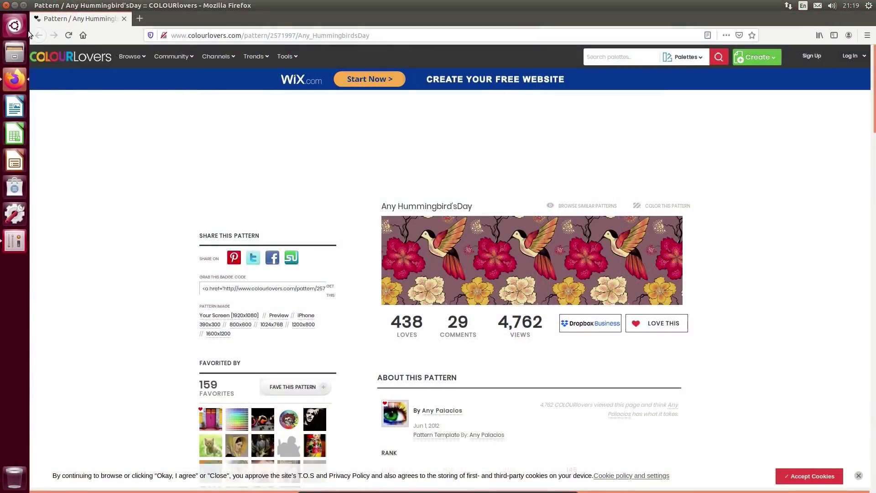
pyautogui.click(20, 29)
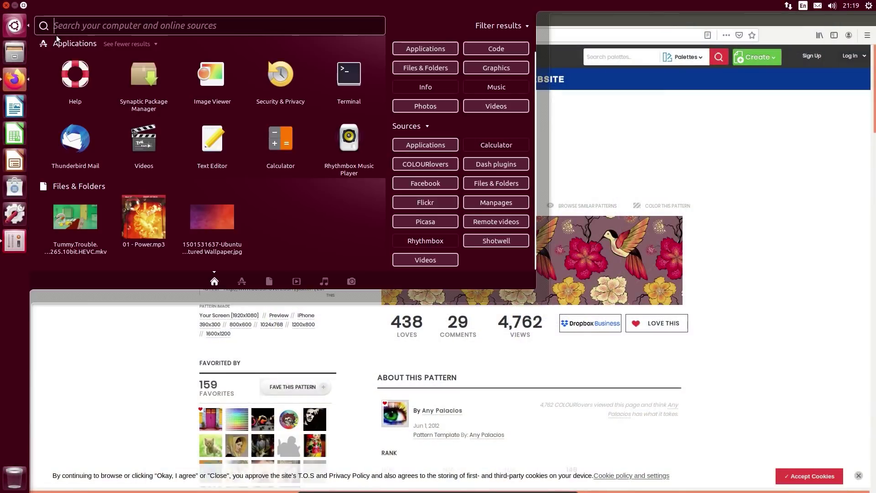
pyautogui.click(145, 83)
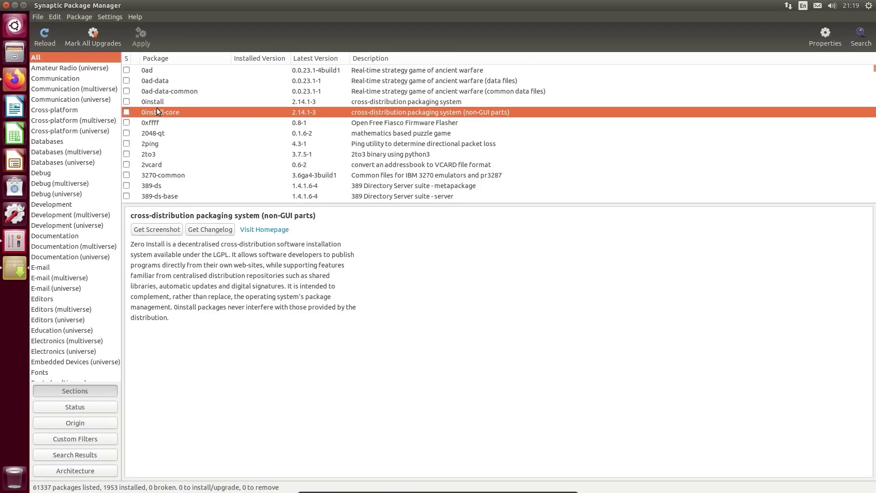
pyautogui.write('unity')
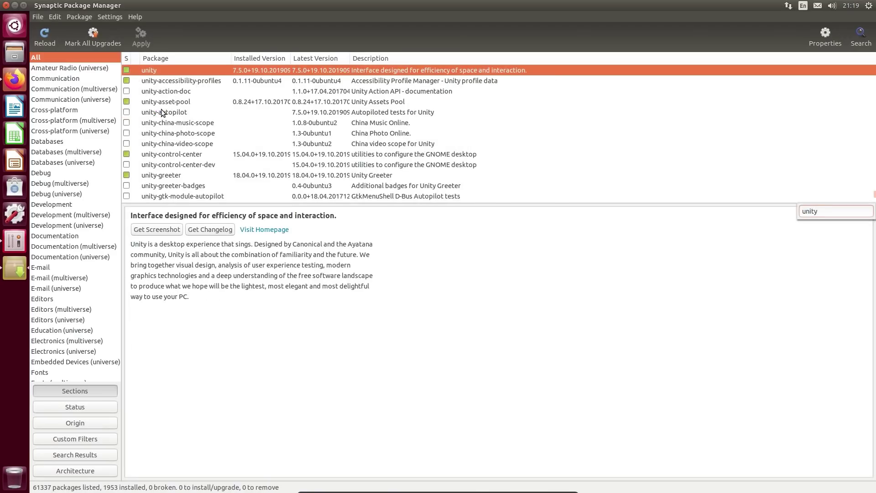
pyautogui.write('-sc')
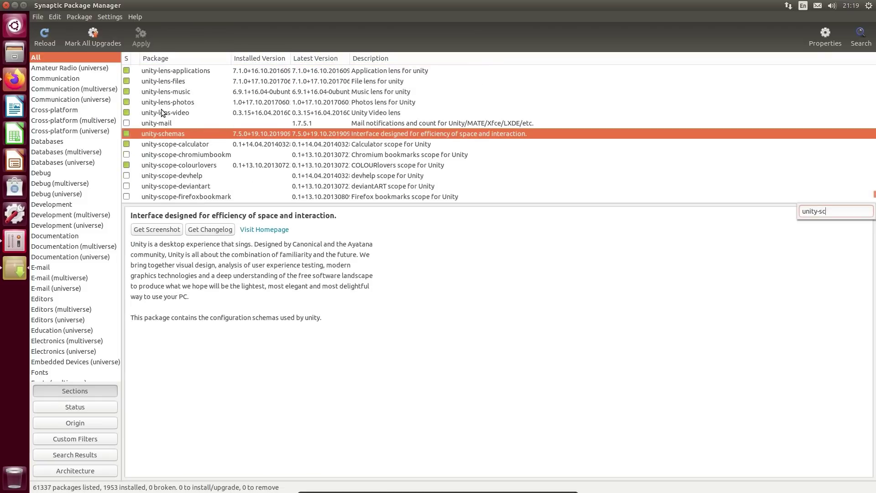
pyautogui.write('op')
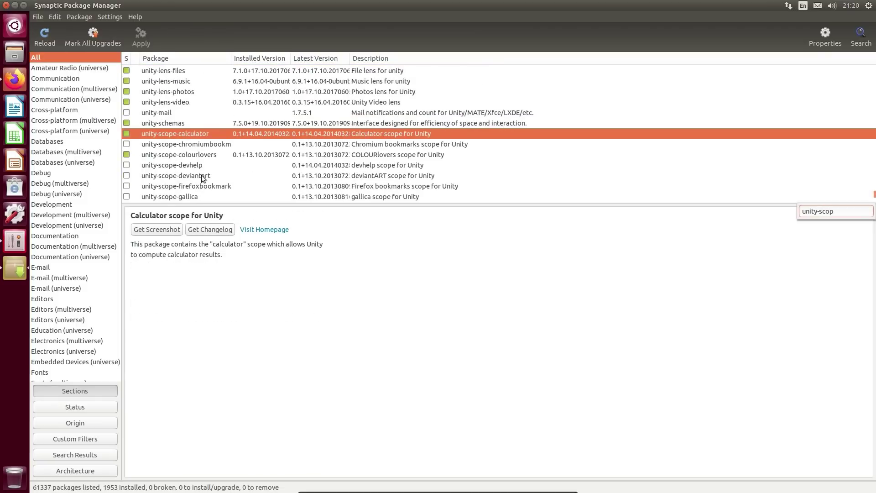
pyautogui.press('Down')
pyautogui.press('Down')
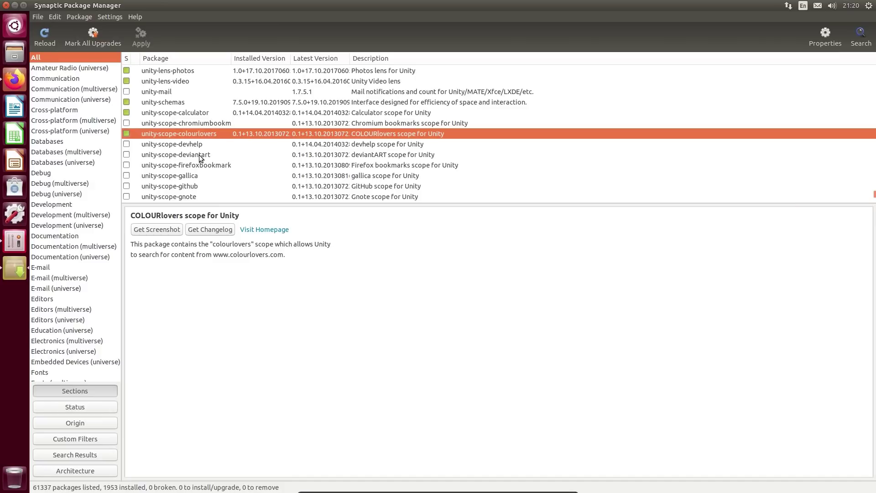
pyautogui.click(200, 155)
pyautogui.rightClick(199, 155)
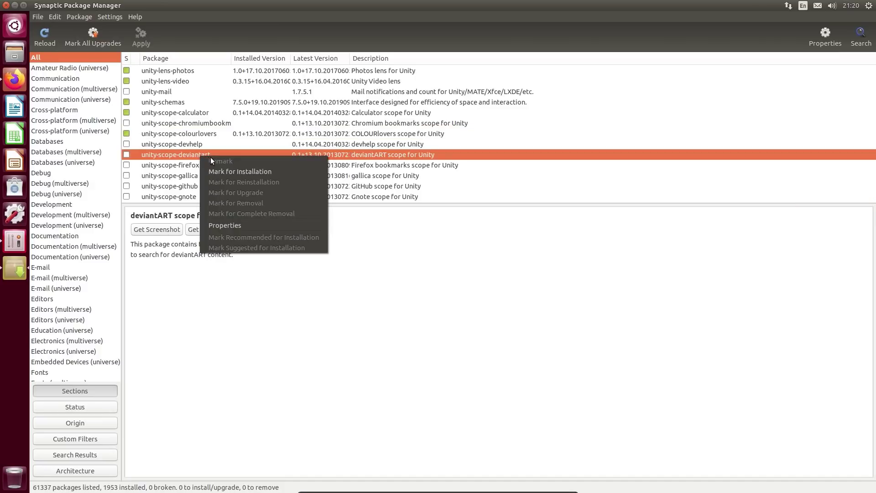
pyautogui.click(234, 172)
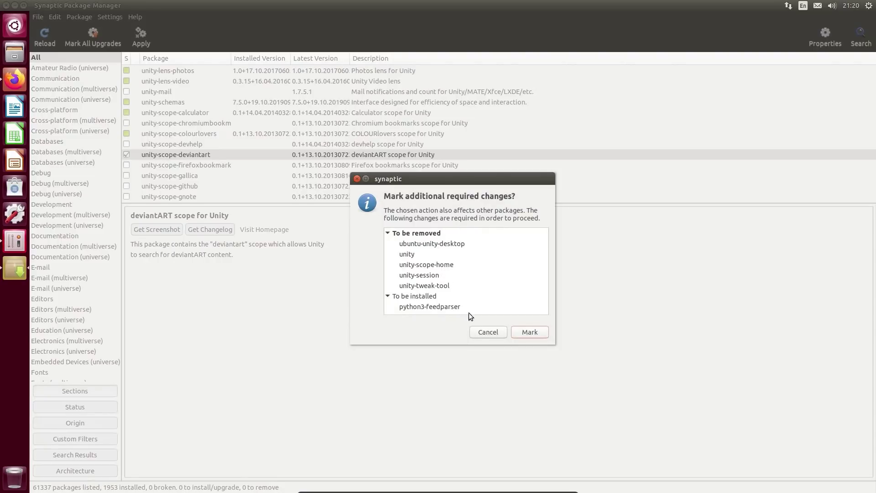
pyautogui.click(487, 325)
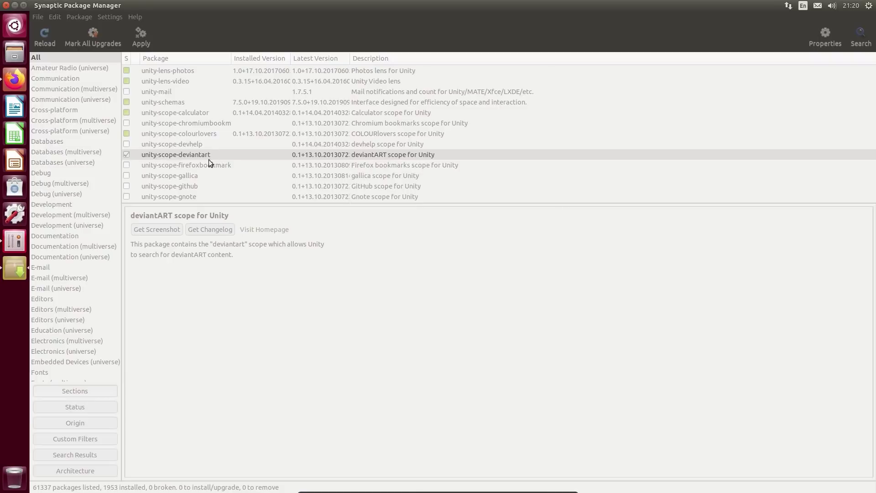
pyautogui.scroll(-2, 210, 168)
pyautogui.scroll(-1, 212, 170)
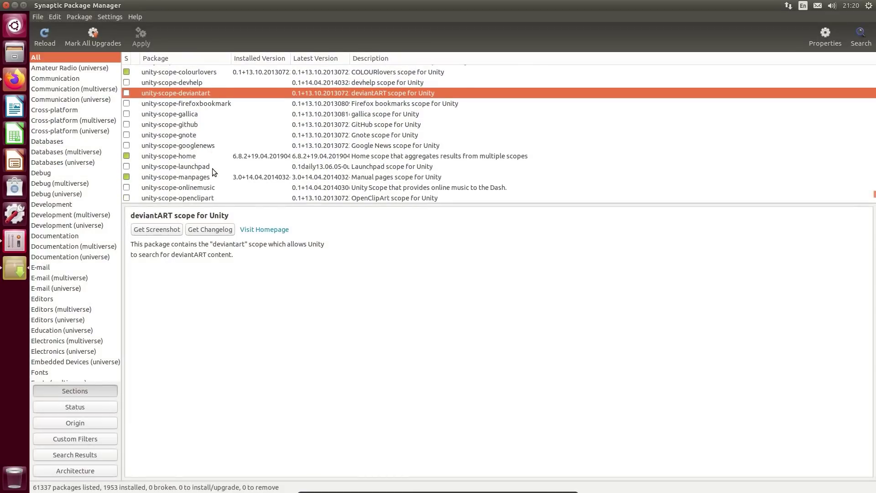
pyautogui.click(214, 191)
pyautogui.scroll(-2, 211, 166)
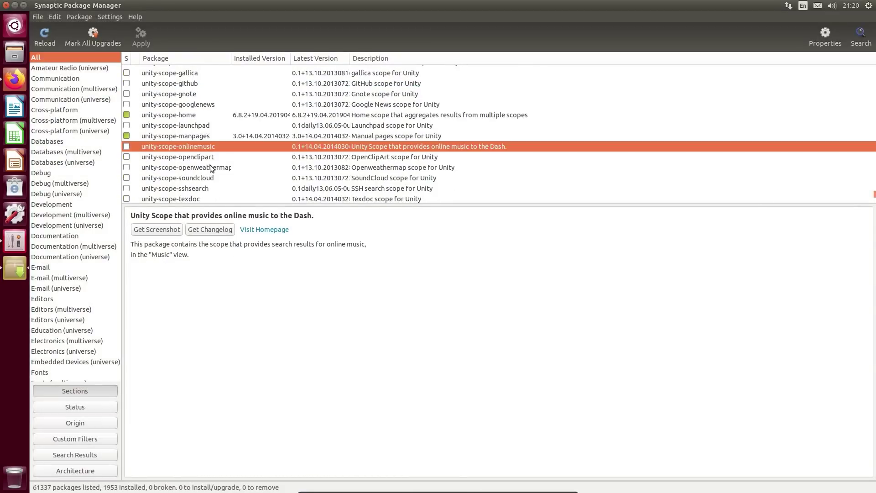
pyautogui.click(210, 167)
pyautogui.rightClick(210, 167)
pyautogui.click(246, 181)
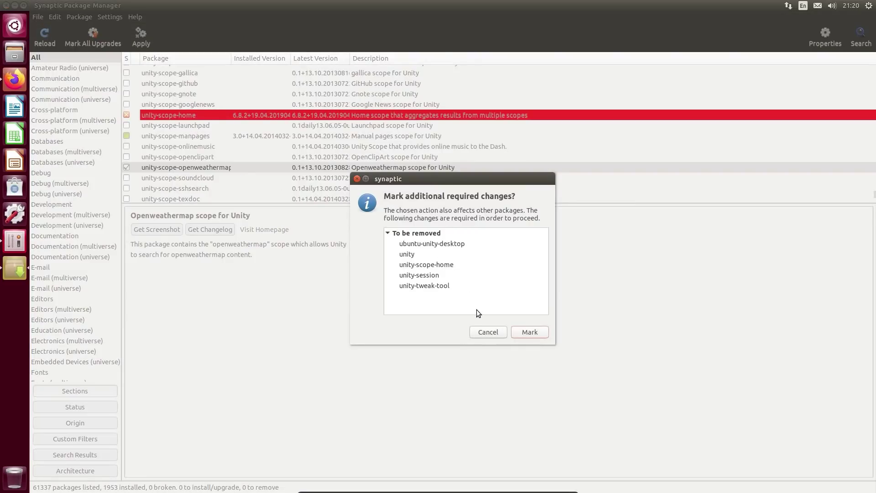
pyautogui.click(487, 332)
pyautogui.rightClick(196, 157)
pyautogui.click(245, 172)
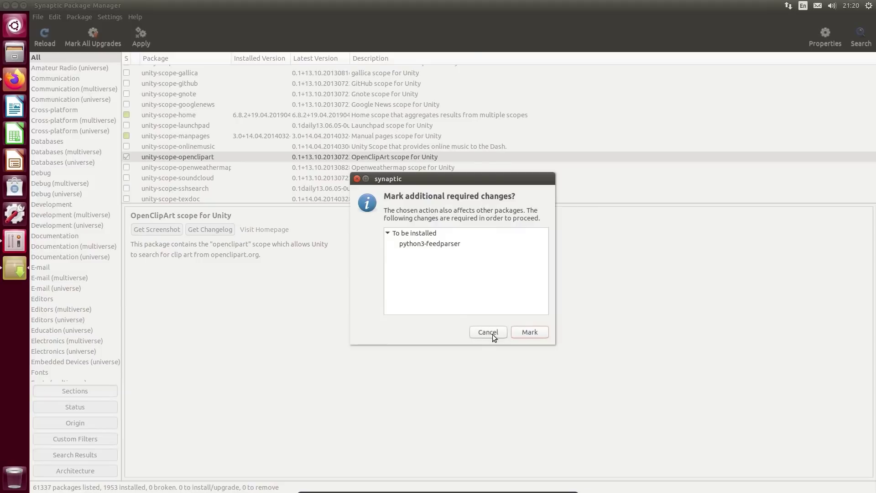
pyautogui.click(492, 333)
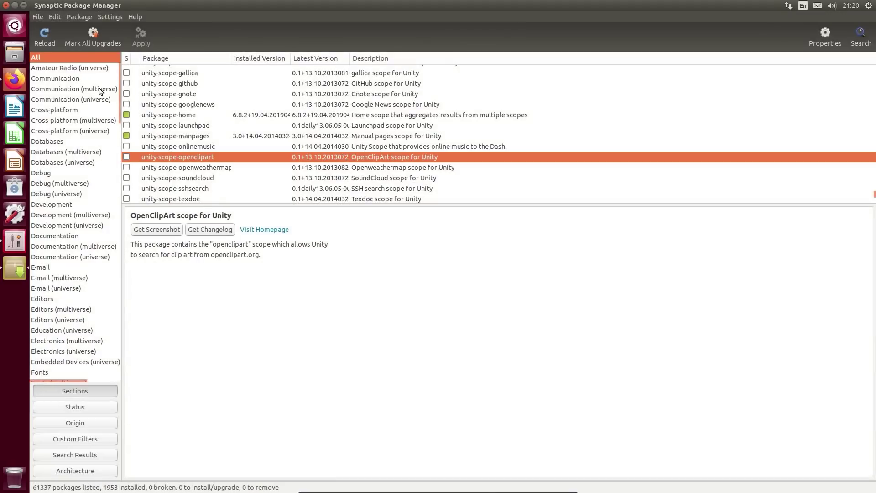
# - Close Synaptic, then bring up the Shut Down prompt from the gear menu and dismiss it
pyautogui.click(6, 5)
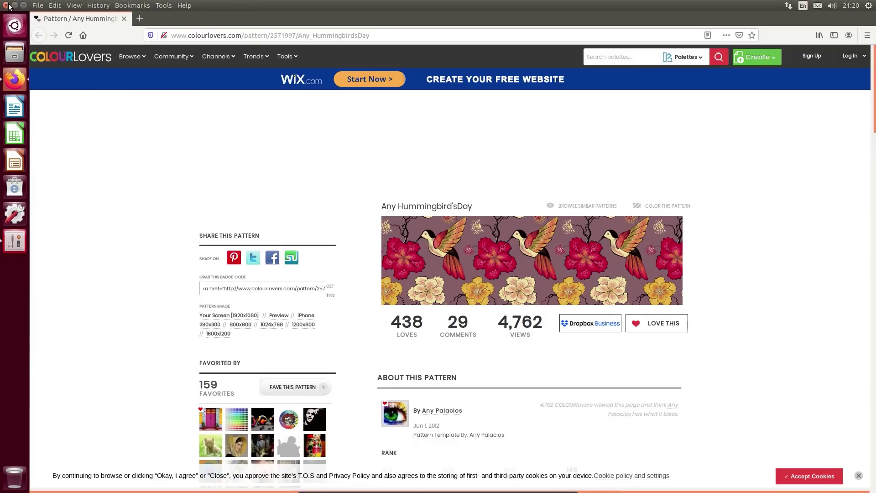
pyautogui.click(868, 9)
pyautogui.click(809, 97)
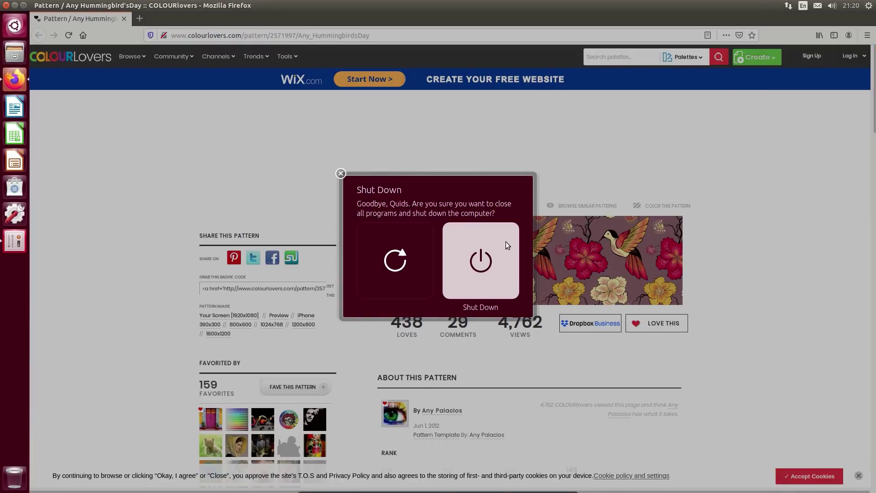
pyautogui.click(492, 245)
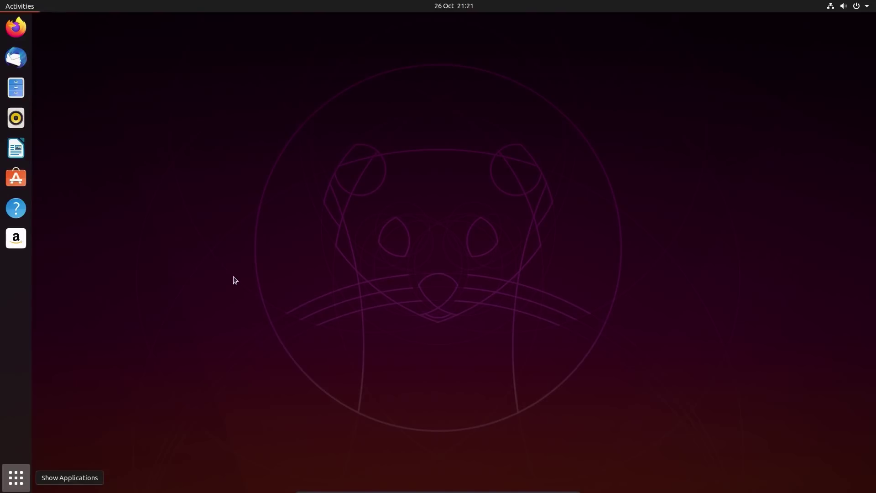
# - Launch Terminal by searching 'term' in the Activities overview
pyautogui.press('super+a')
pyautogui.write('t')
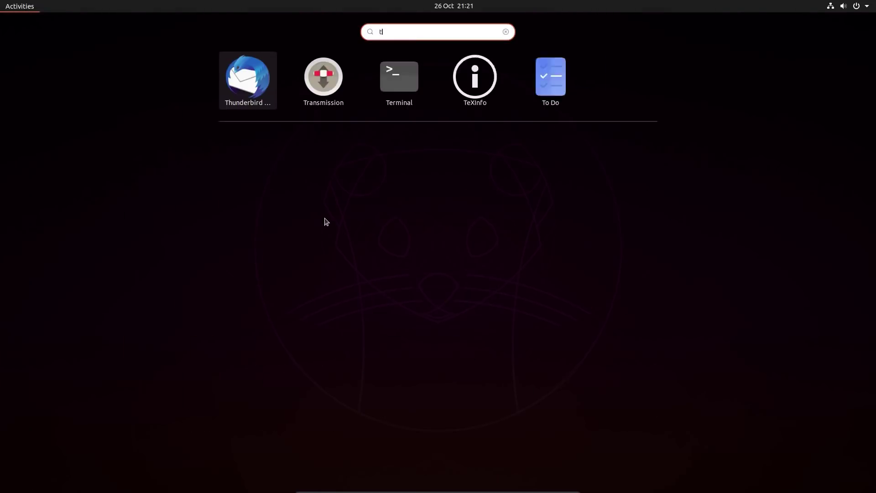
pyautogui.write('erm')
pyautogui.click(428, 85)
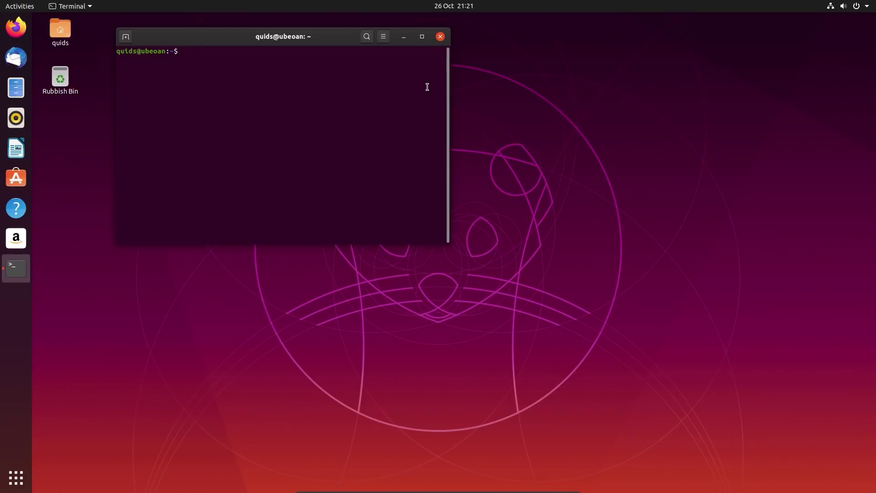
# - Run 'sudo apt install ubuntu-unity-desktop' and confirm with y to start the install
pyautogui.write('sudo apt install ubuntu-unity-desktop')
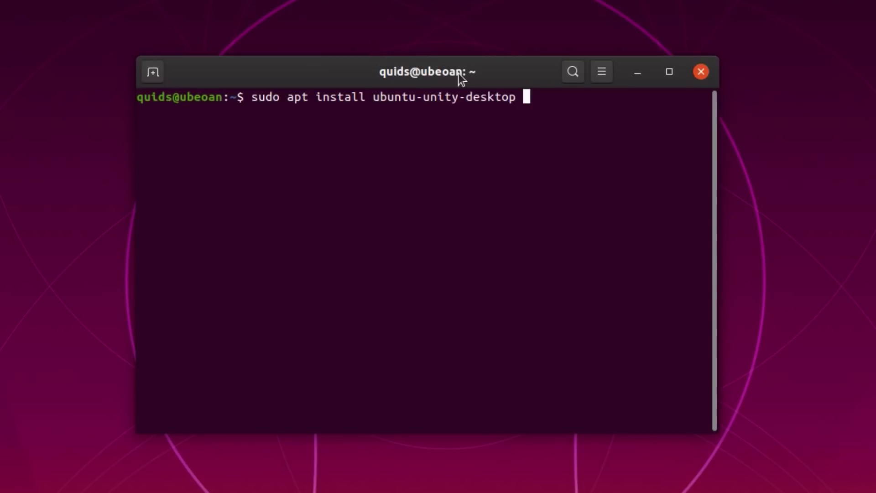
pyautogui.press('Return')
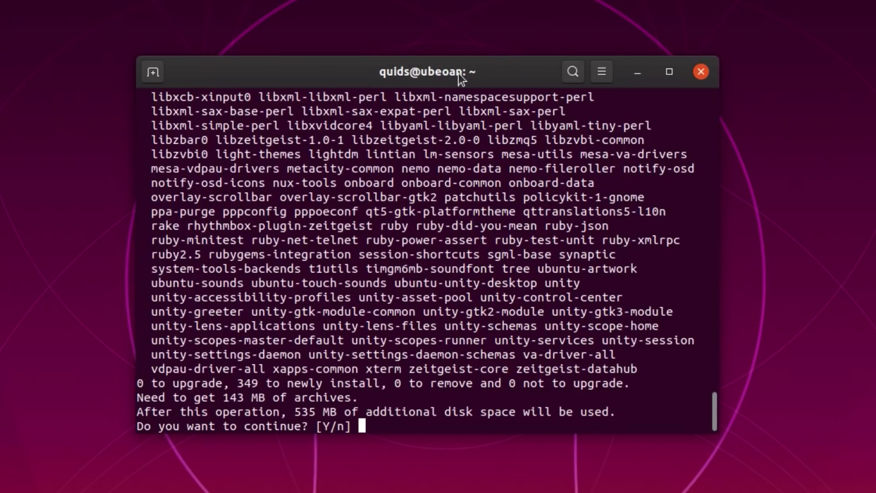
pyautogui.write('y')
pyautogui.press('Return')
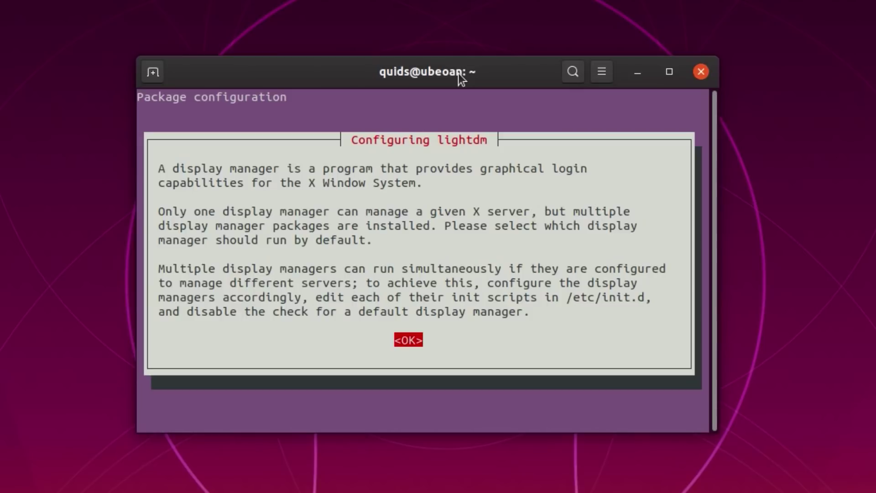
# - Accept the lightdm notice and default display manager, then type the unity-tweak-tool install command
pyautogui.press('Return')
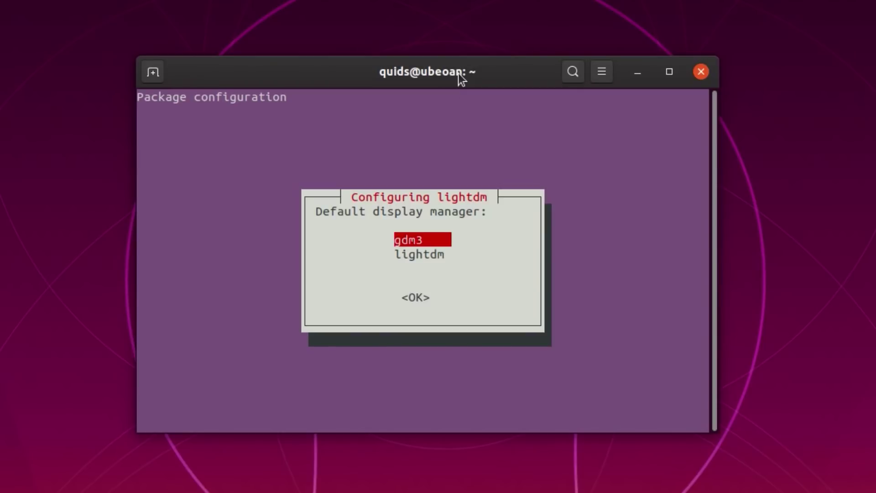
pyautogui.press('Return')
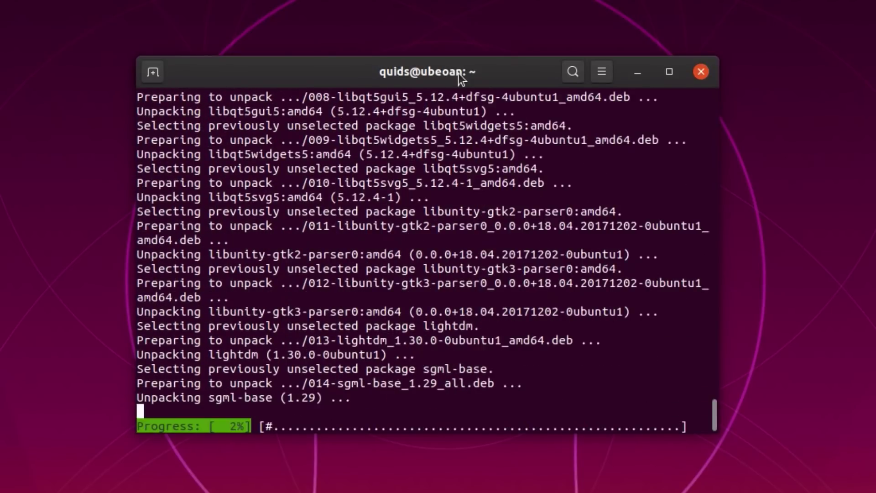
pyautogui.write('t instal')
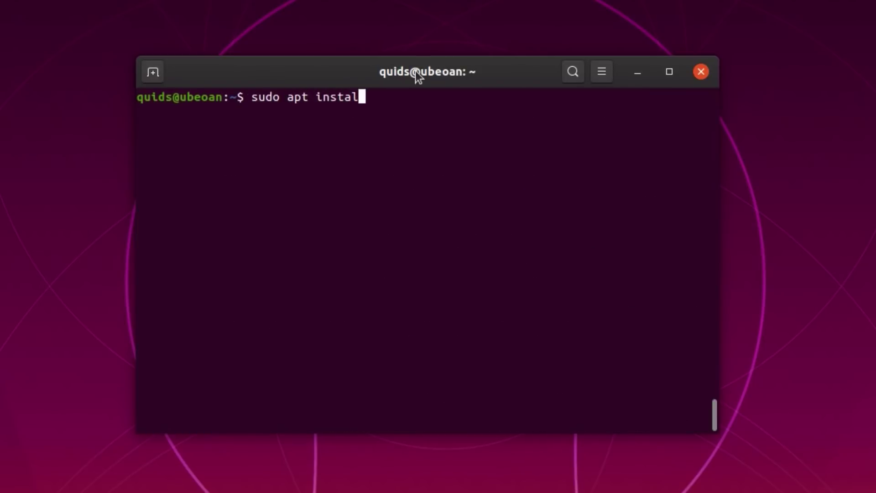
pyautogui.write('l unity-tweak')
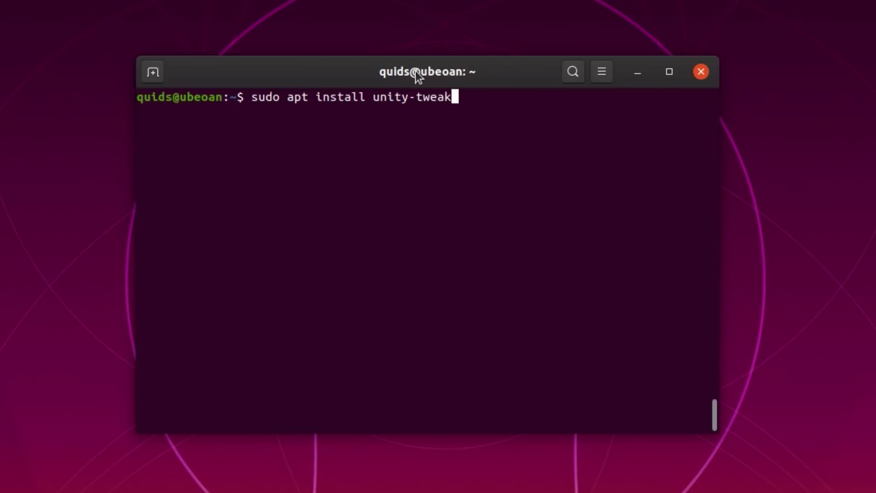
pyautogui.write('-tool')
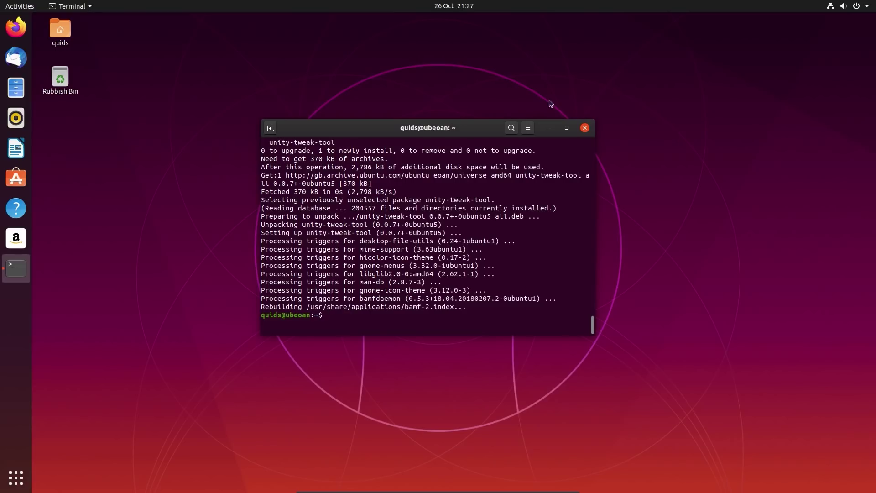
# - Log out of the current session from the system menu
pyautogui.click(864, 5)
pyautogui.click(808, 73)
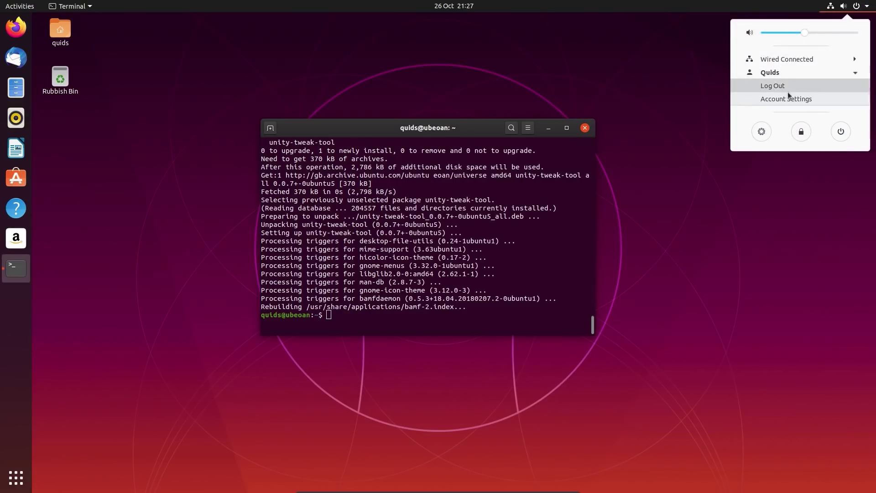
pyautogui.click(781, 86)
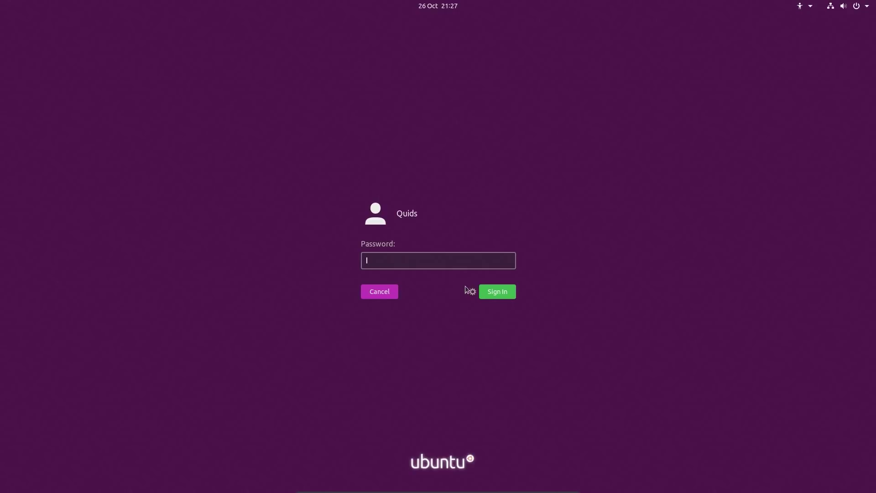
# - Sign in to the Unity session with the account password and show the Super shortcuts overview
pyautogui.click(473, 292)
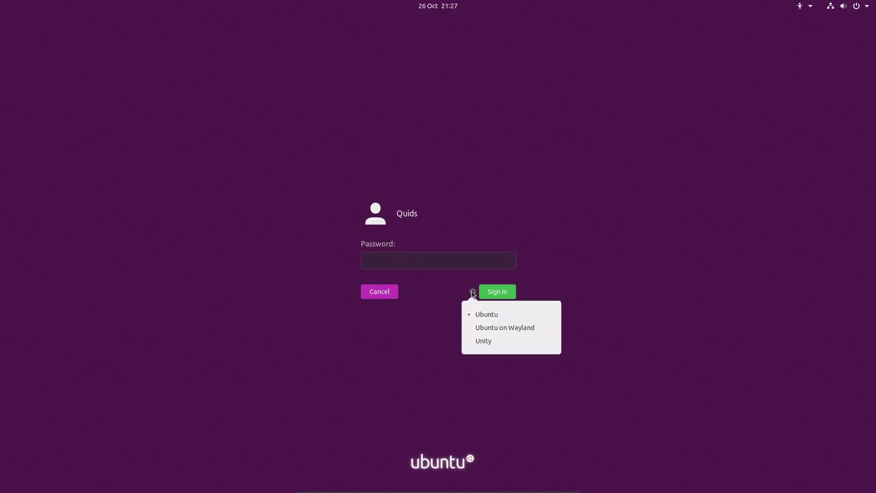
pyautogui.click(483, 339)
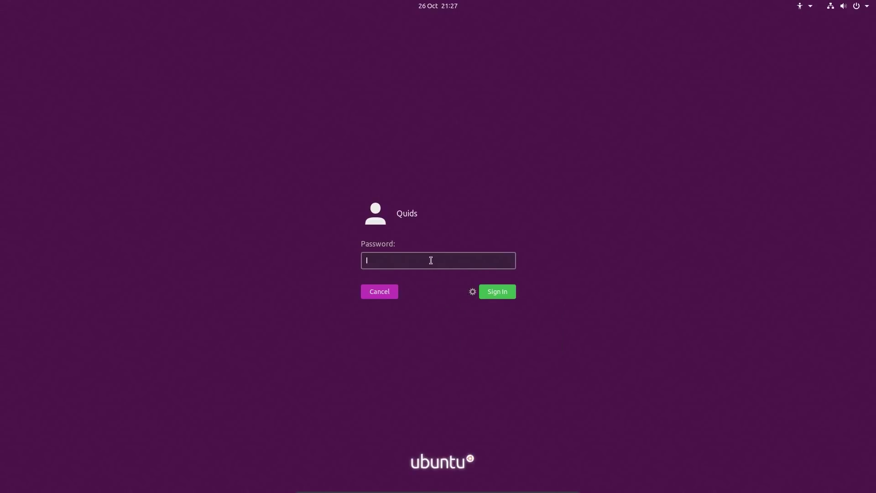
pyautogui.write('*****')
pyautogui.press('Return')
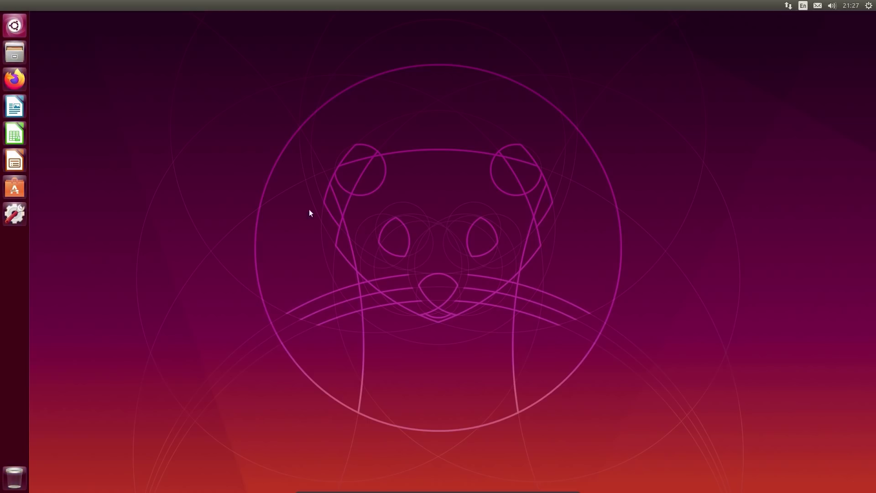
pyautogui.press('super')
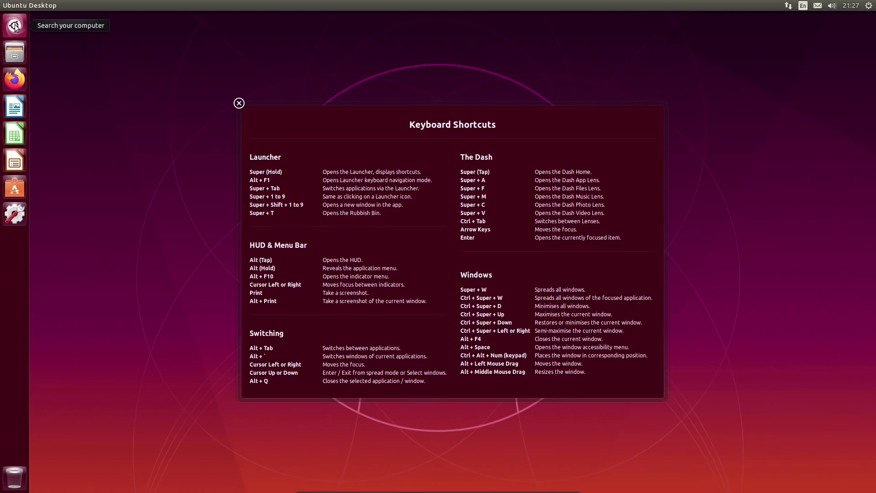